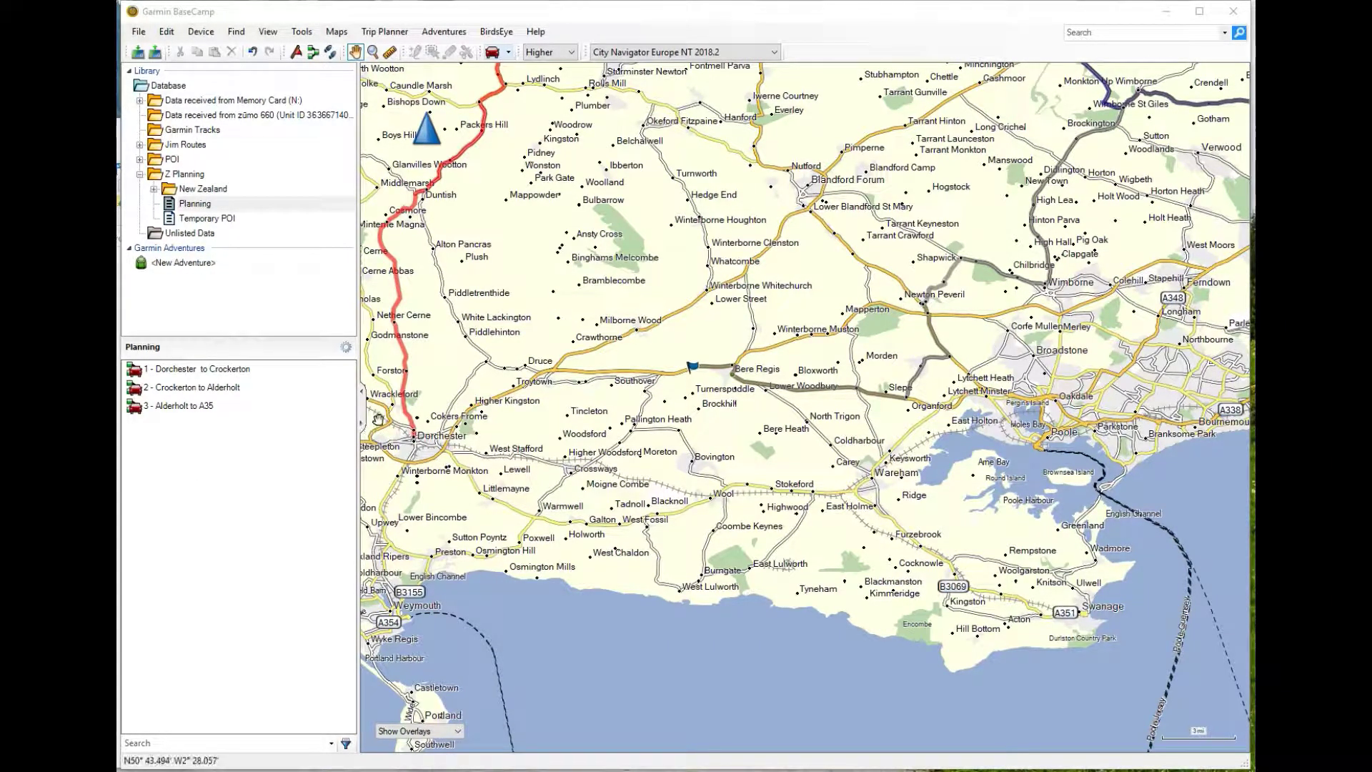
Pan and zoom out the BaseCamp map to frame all three routes from Dorchester to Salisbury
left_click_drag(473, 333, 545, 502)
scroll(573, 470, "down", 2)
left_click_drag(677, 440, 643, 455)
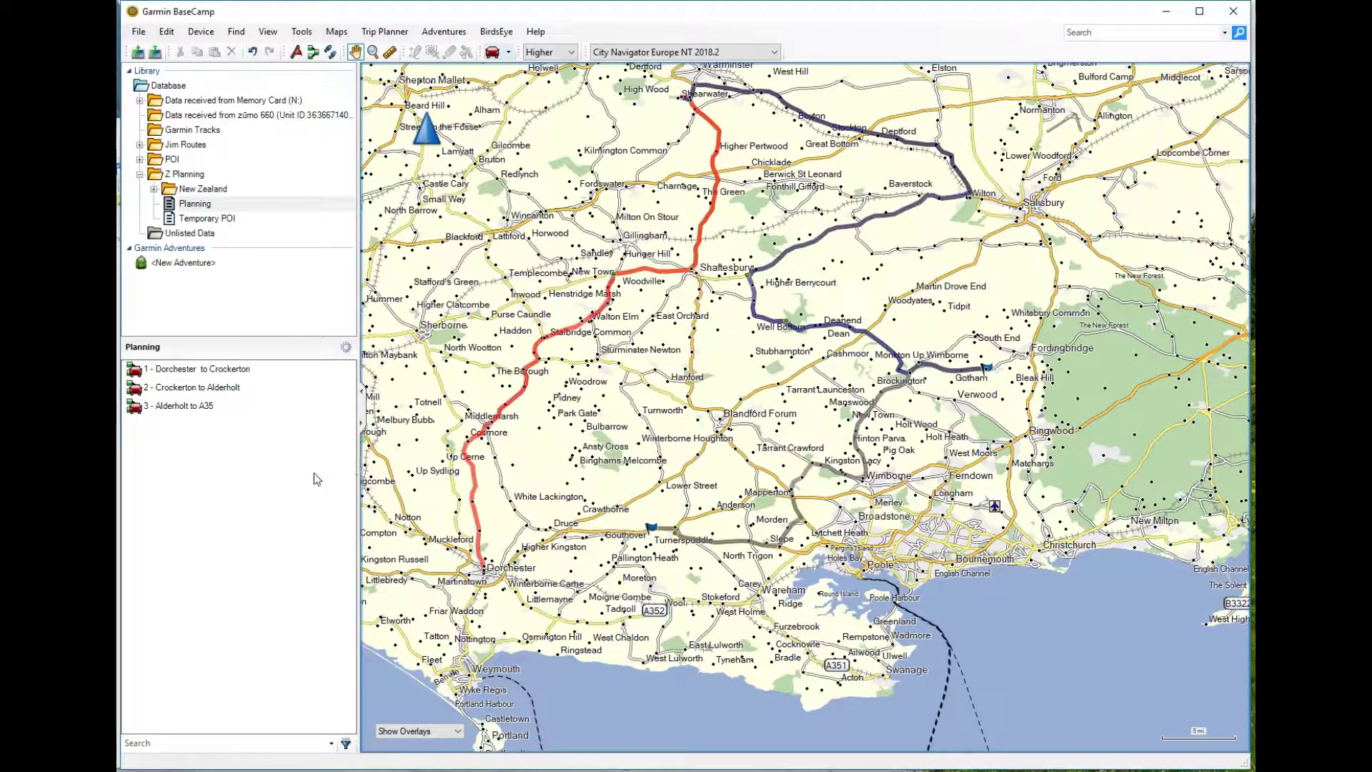
Export the Planning routes to the Three Counties folder as 3 Counties.gpx
left_click(139, 34)
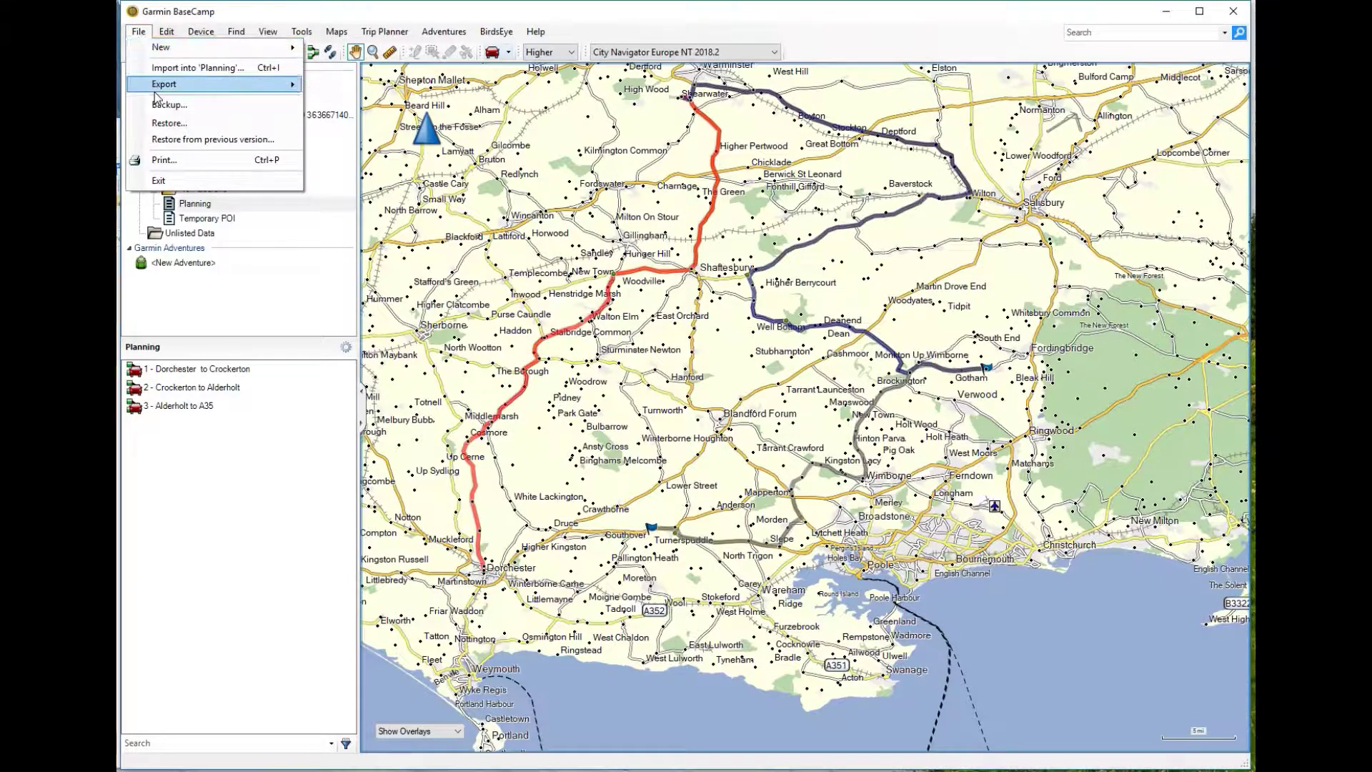
mouse_move(250, 84)
left_click(356, 86)
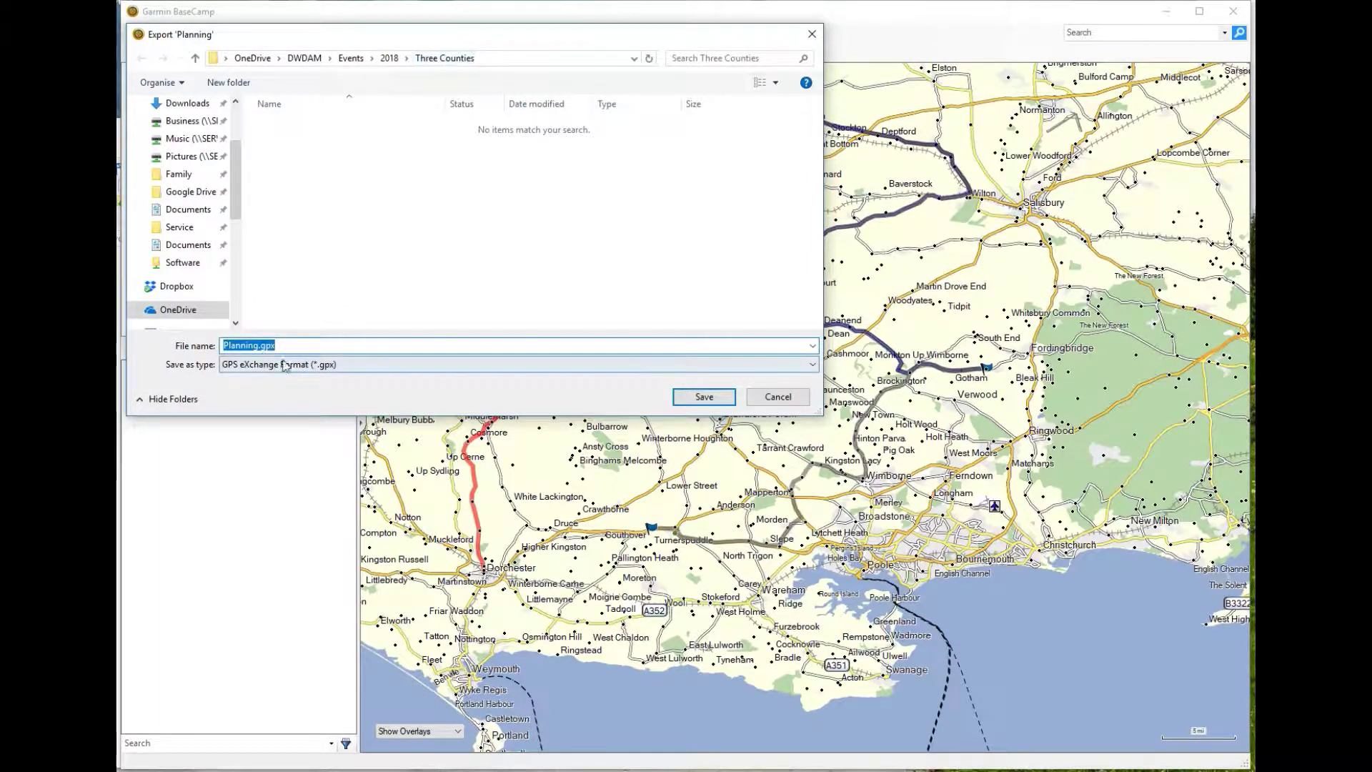
left_click(251, 345)
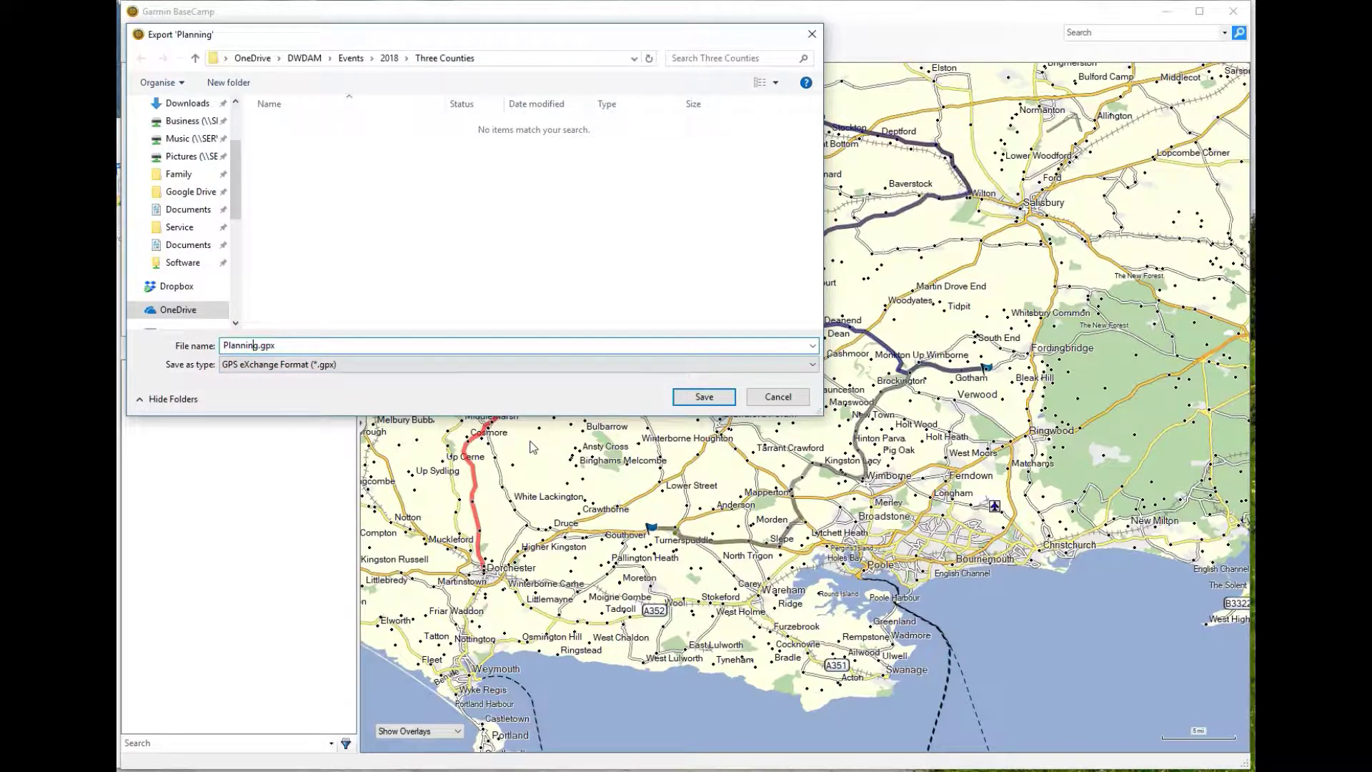
key("BackSpace")
key("BackSpace")
key("BackSpace")
key("BackSpace")
key("BackSpace")
key("BackSpace")
key("BackSpace")
key("BackSpace")
type("3 Counties")
left_click(725, 397)
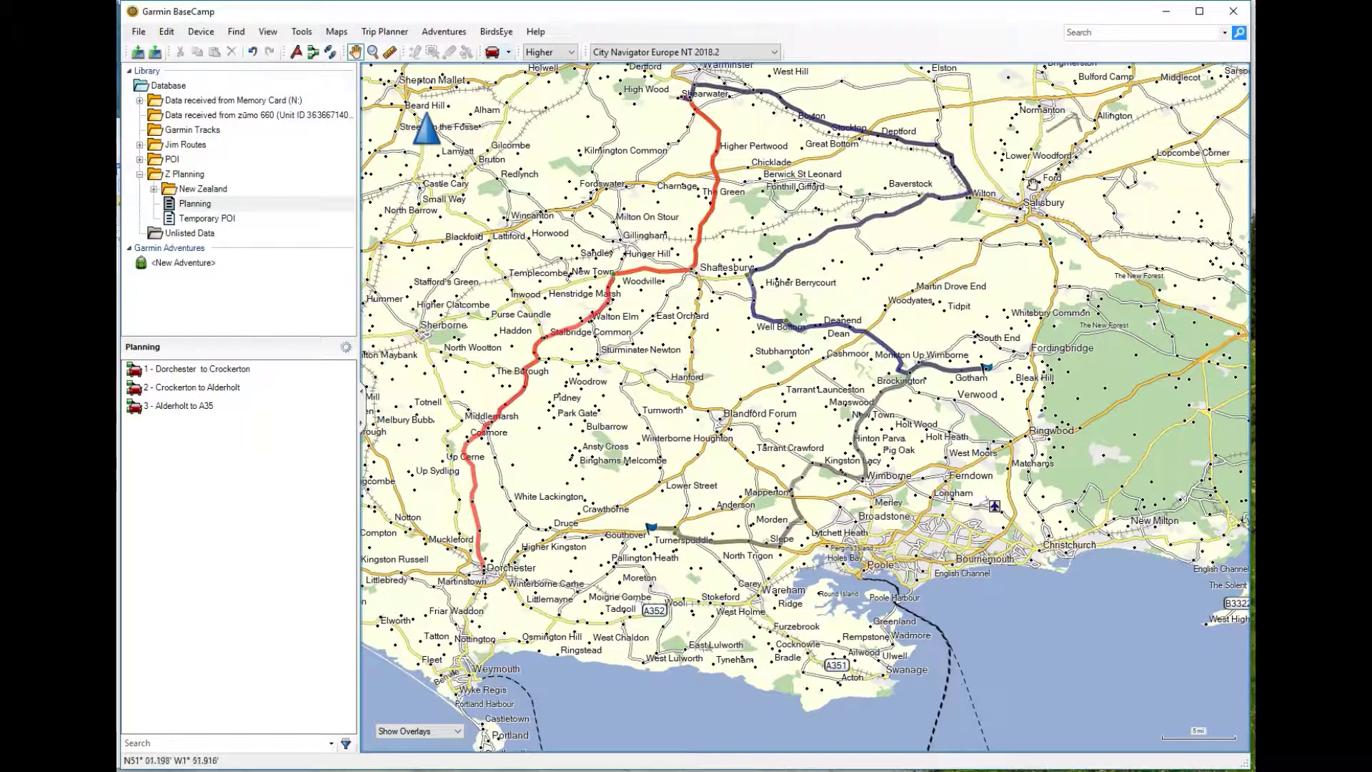
Minimize BaseCamp and bring the GPS Visualizer browser window forward
left_click(1165, 11)
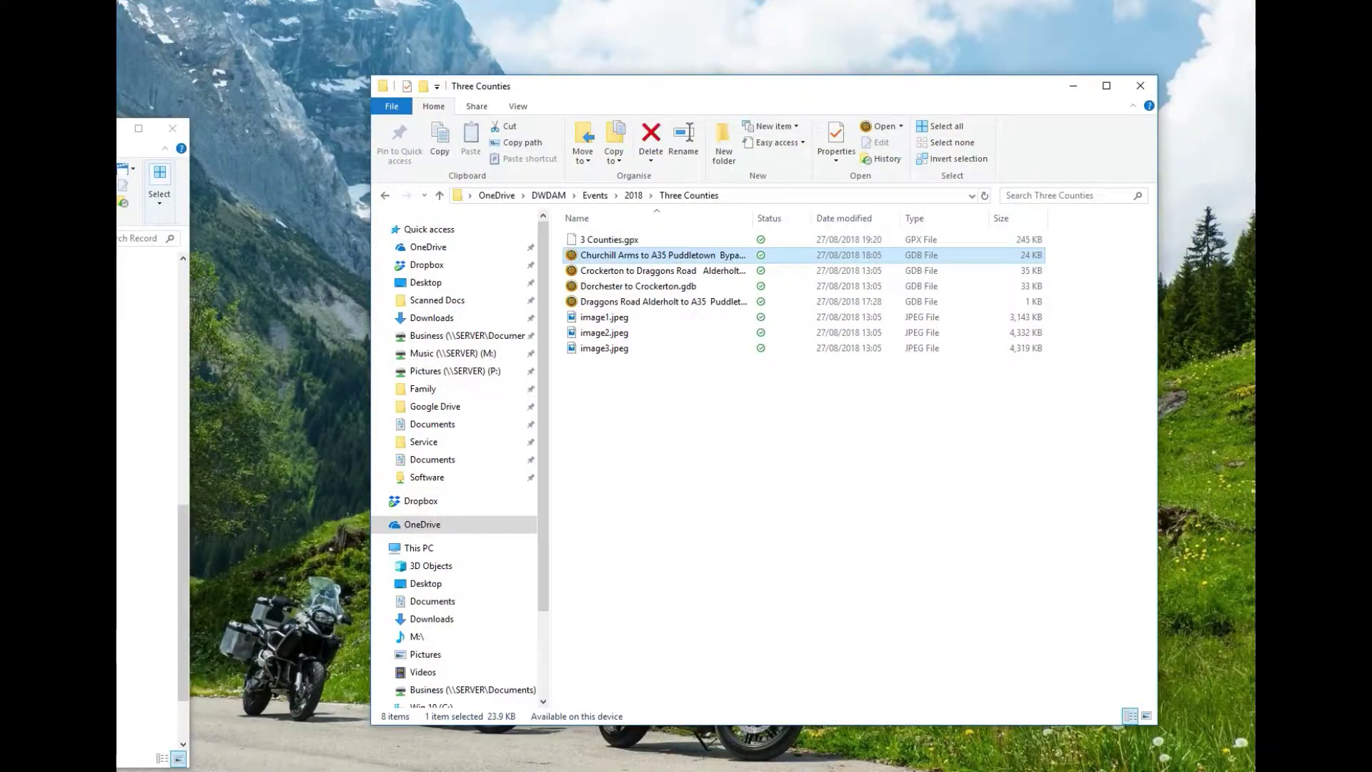
key("alt+Tab")
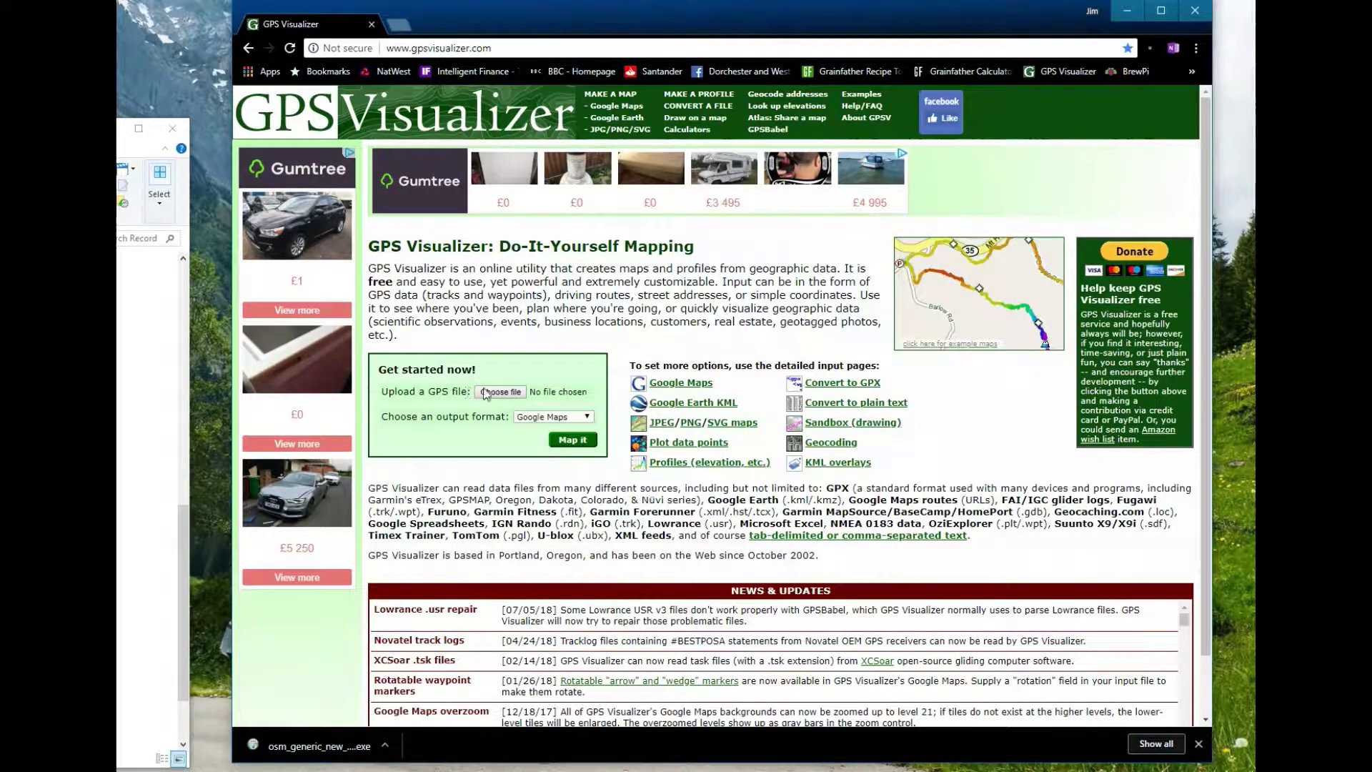
Upload 3 Counties.gpx from OneDrive > DWDAM > Events > 2018 > Three Counties and map it
left_click(498, 395)
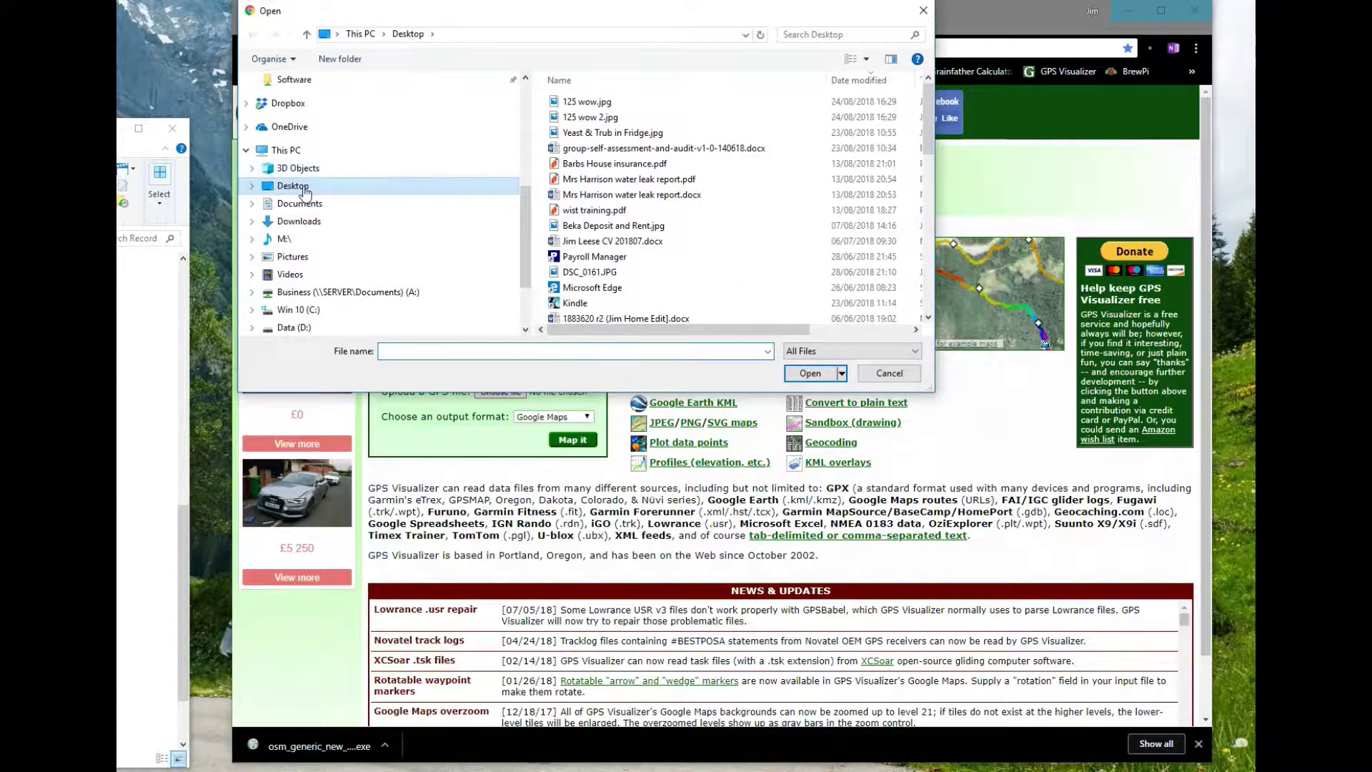
left_click(288, 128)
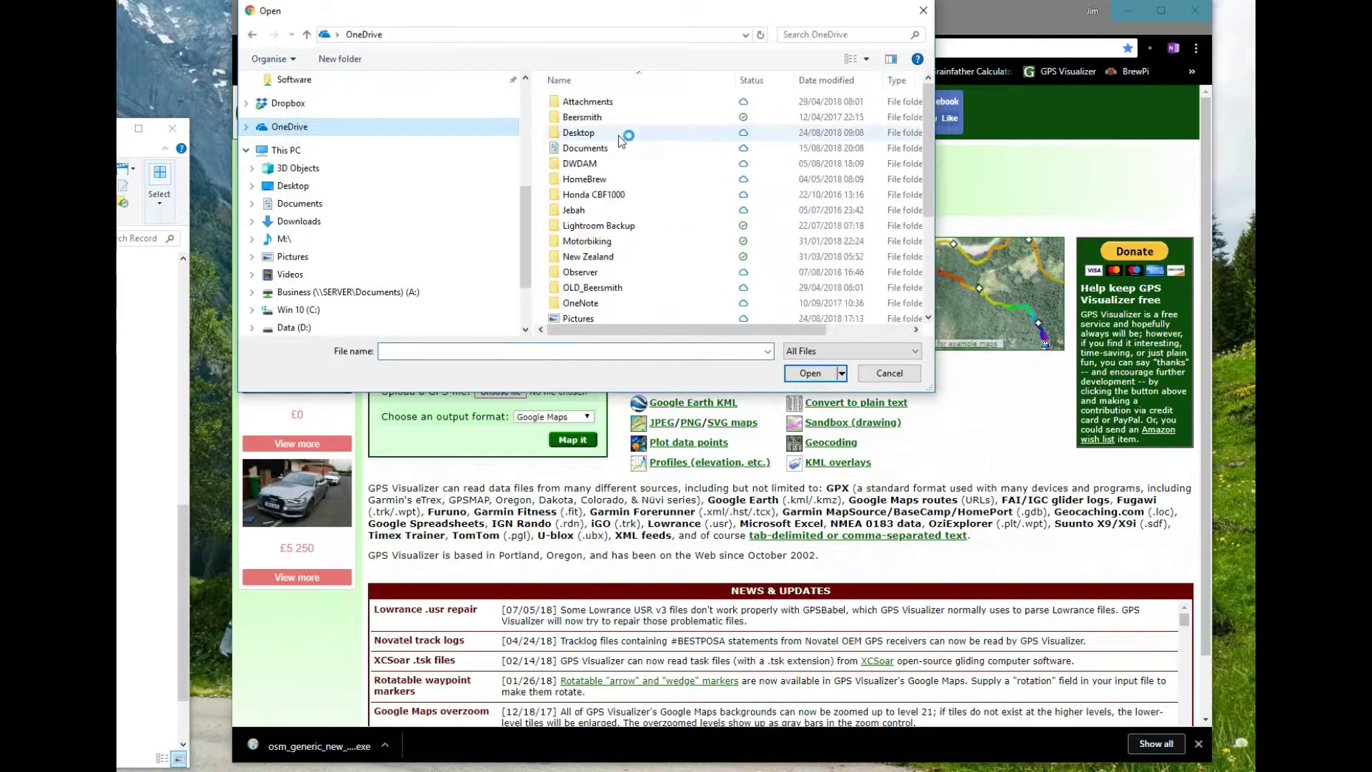
double_click(599, 165)
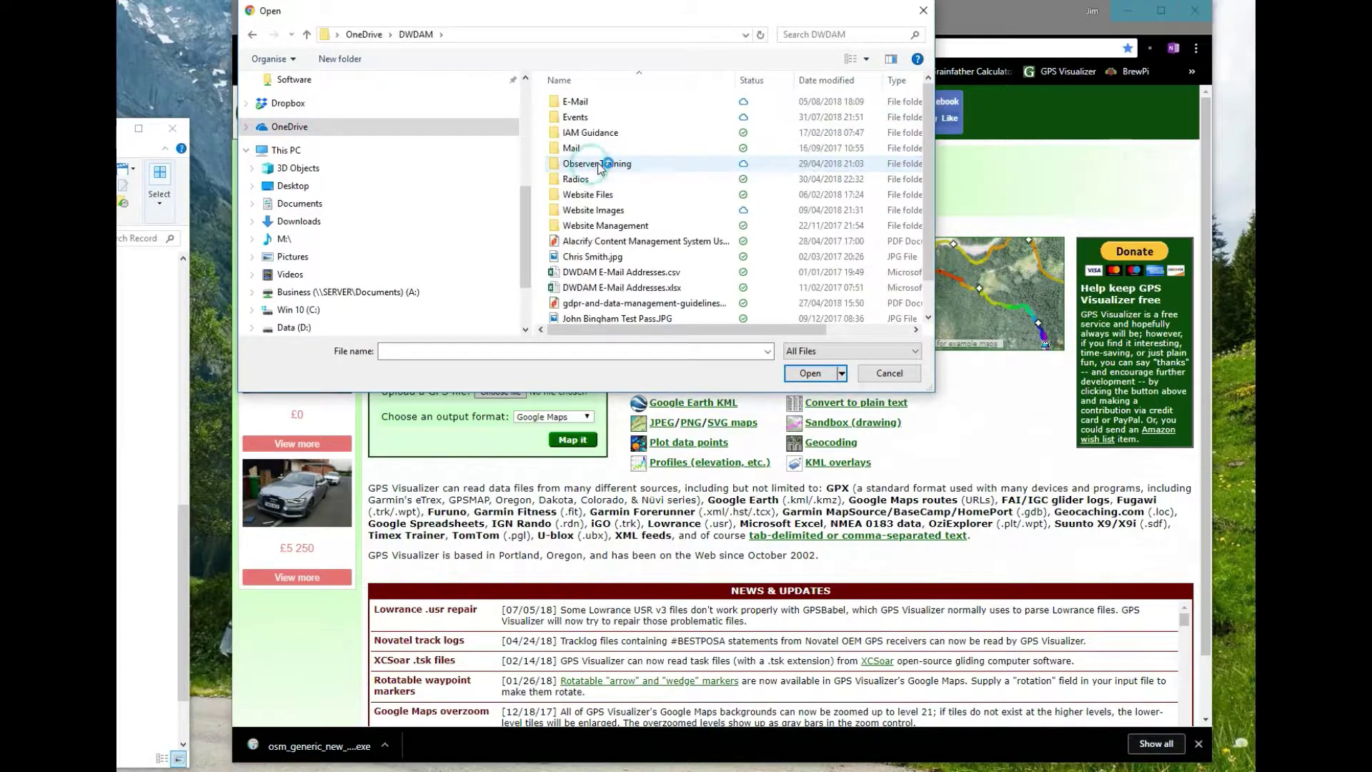
double_click(584, 117)
double_click(582, 119)
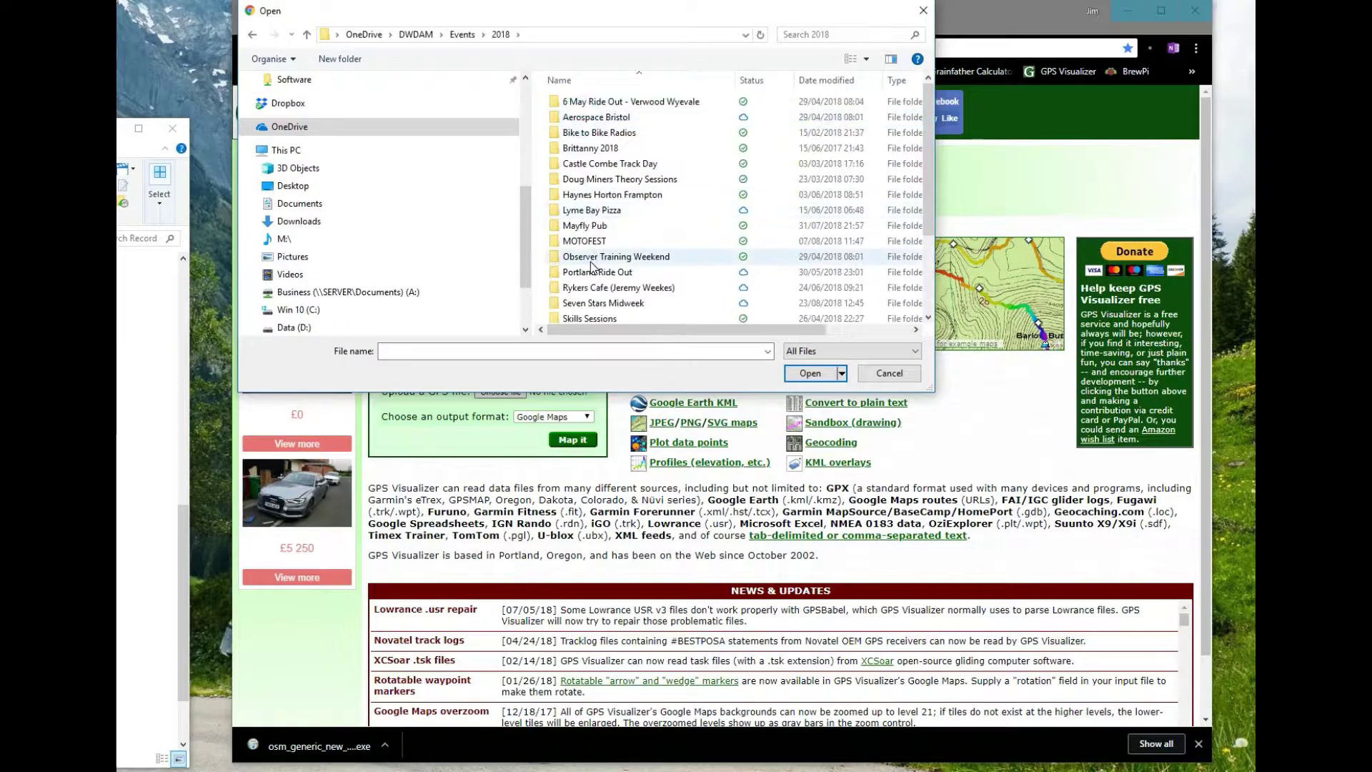
double_click(597, 290)
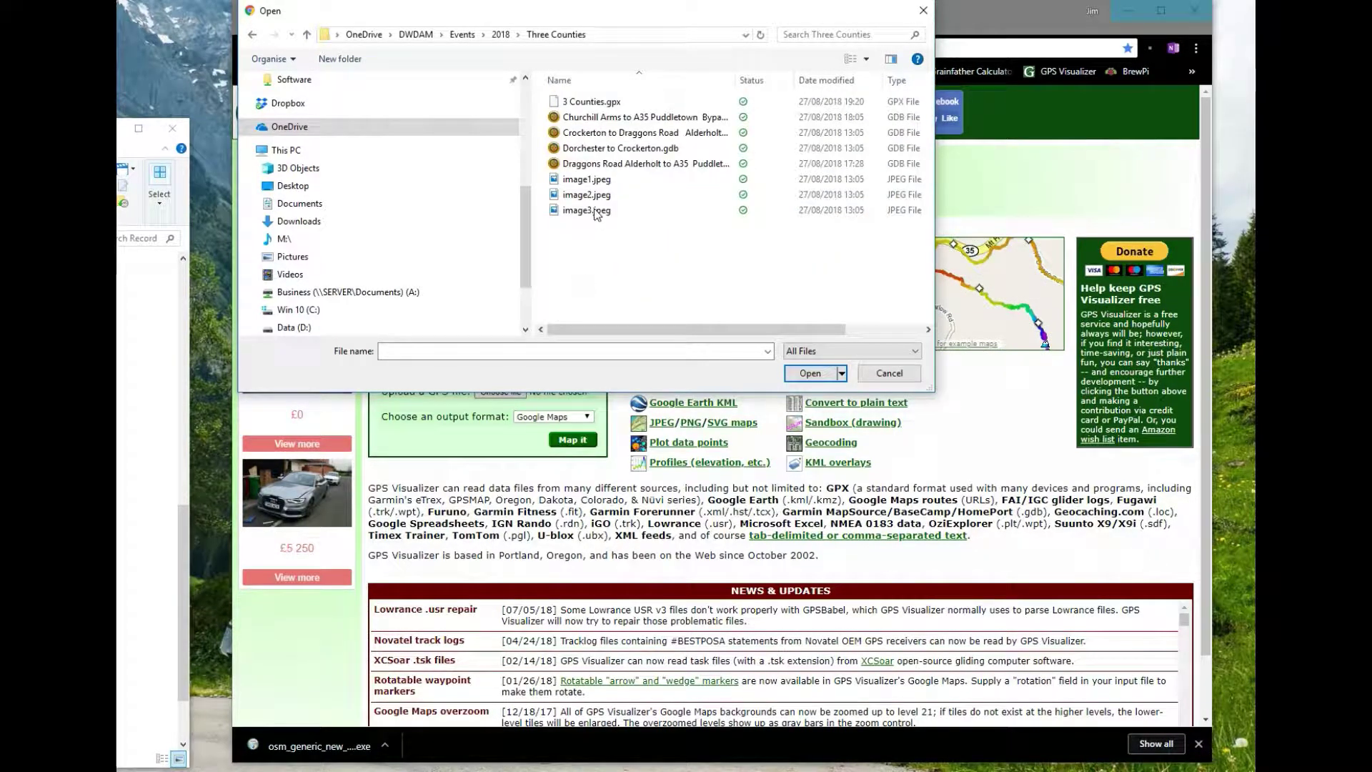
double_click(587, 103)
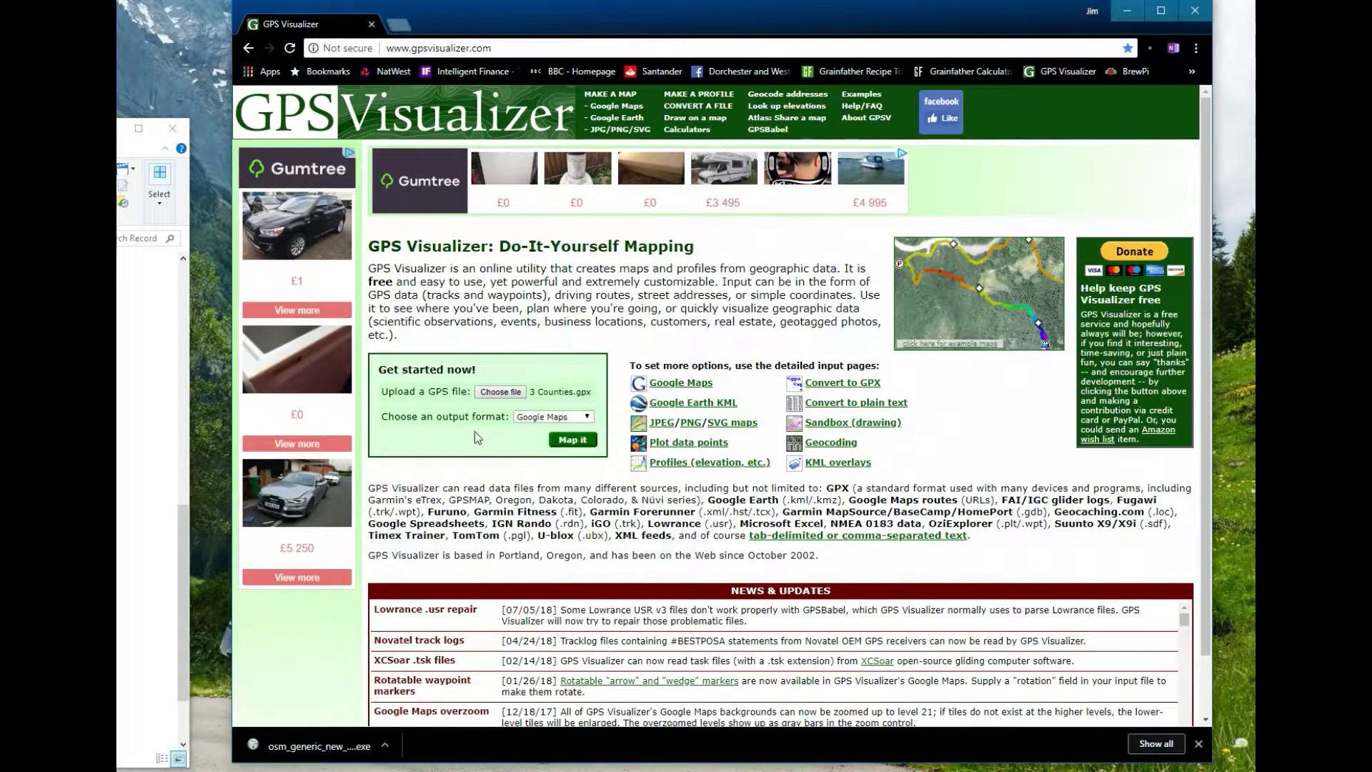
left_click(576, 443)
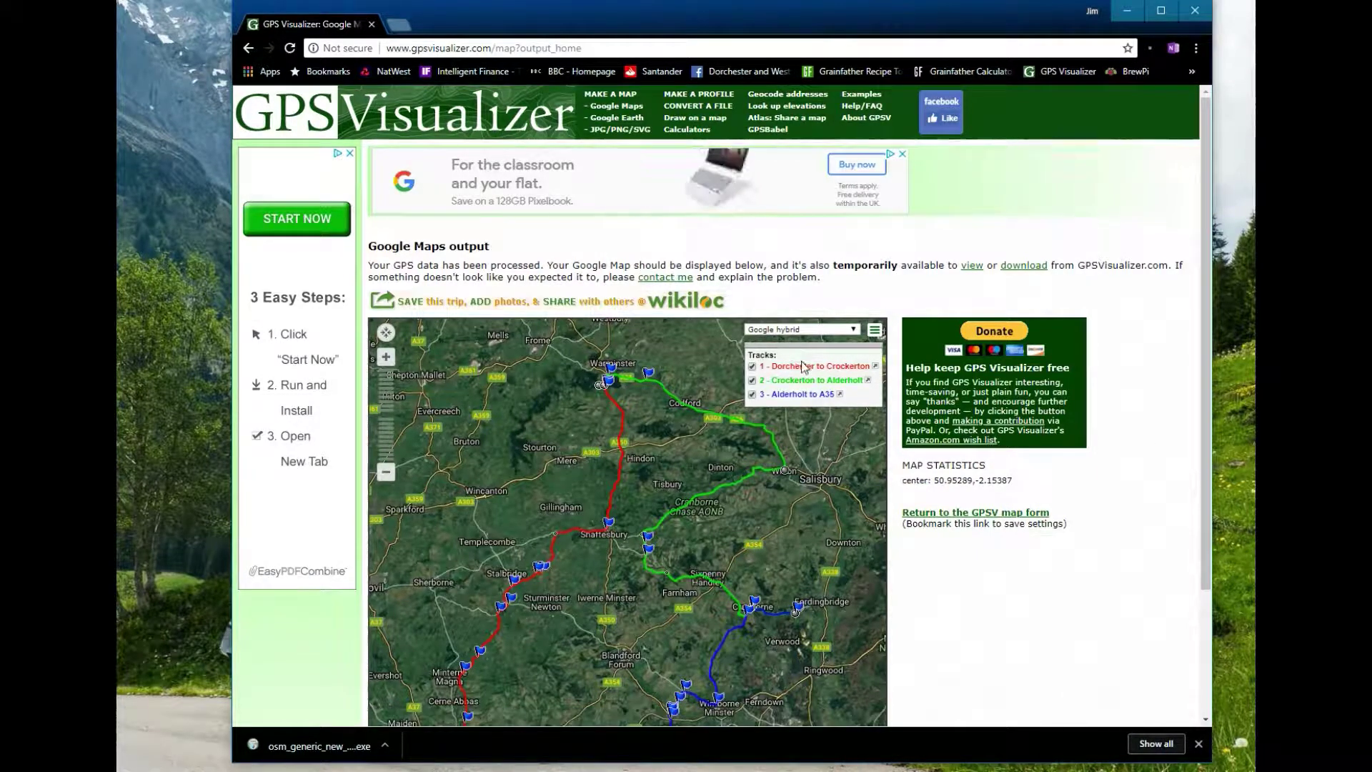
Open the 3 Counties map on its own page and widen the browser window
scroll(807, 400, "down", 2)
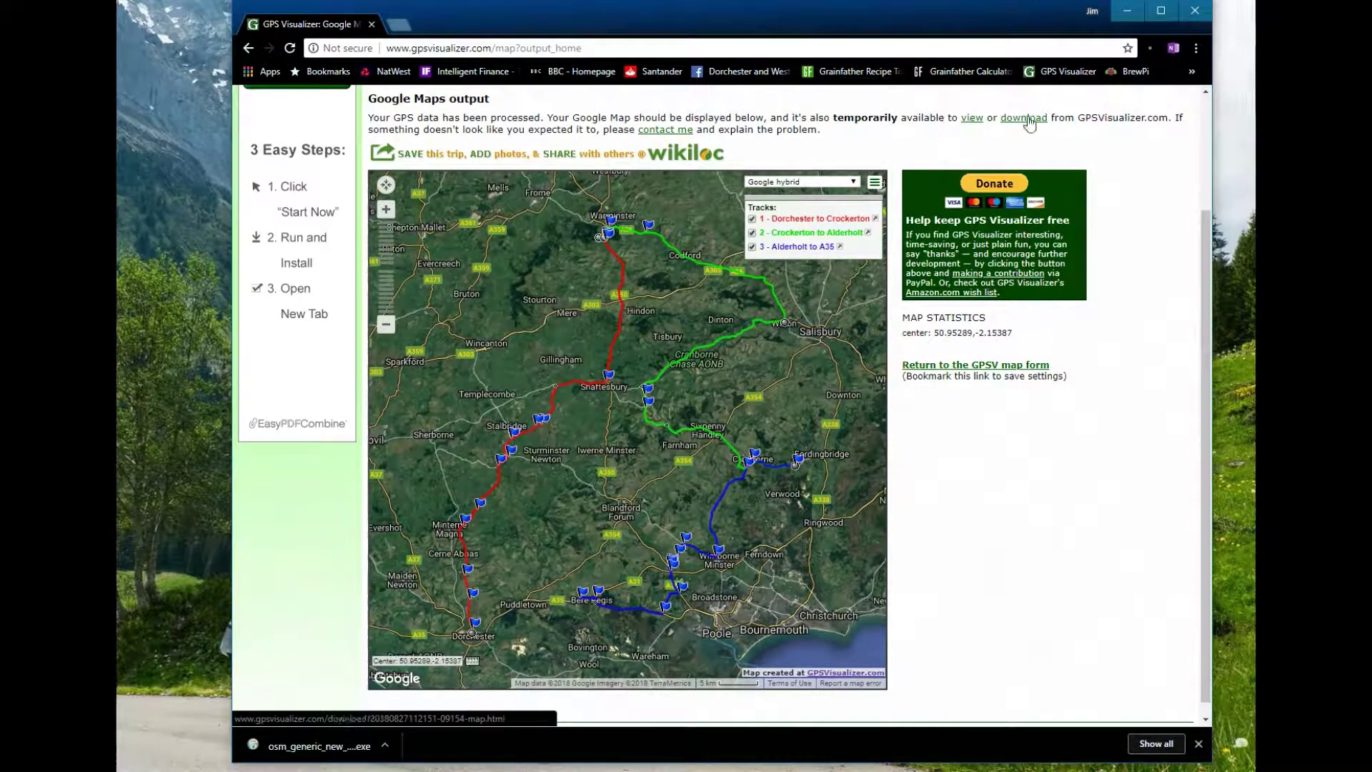
left_click(975, 122)
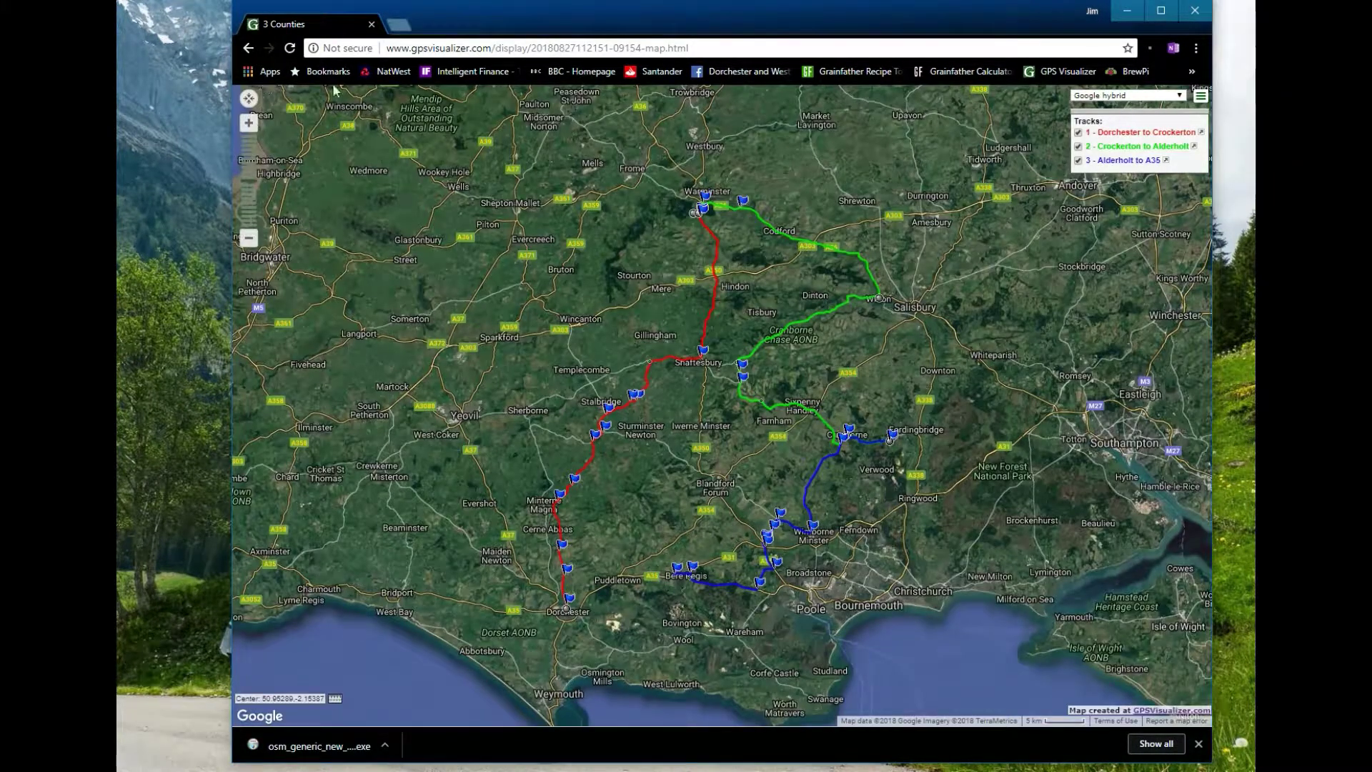
left_click_drag(230, 7, 115, 7)
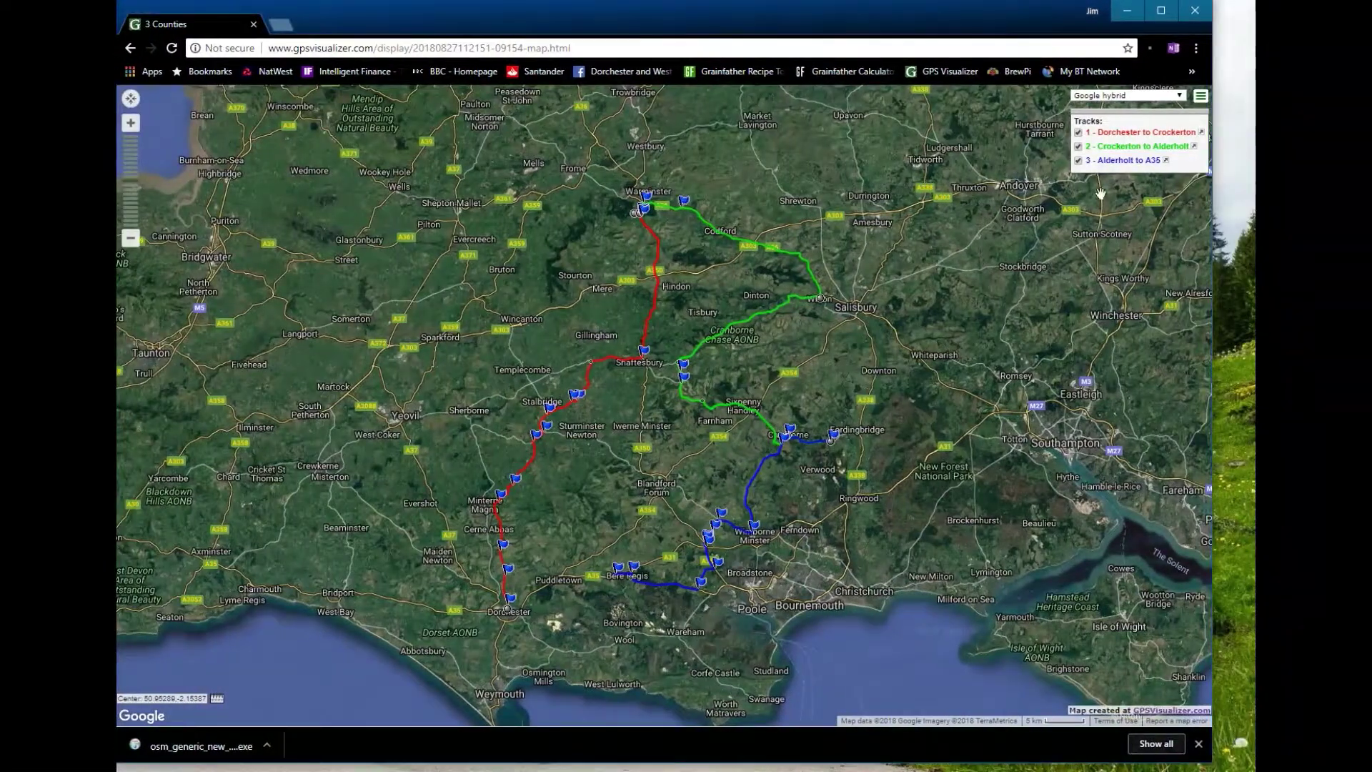
left_click_drag(1215, 171, 1247, 169)
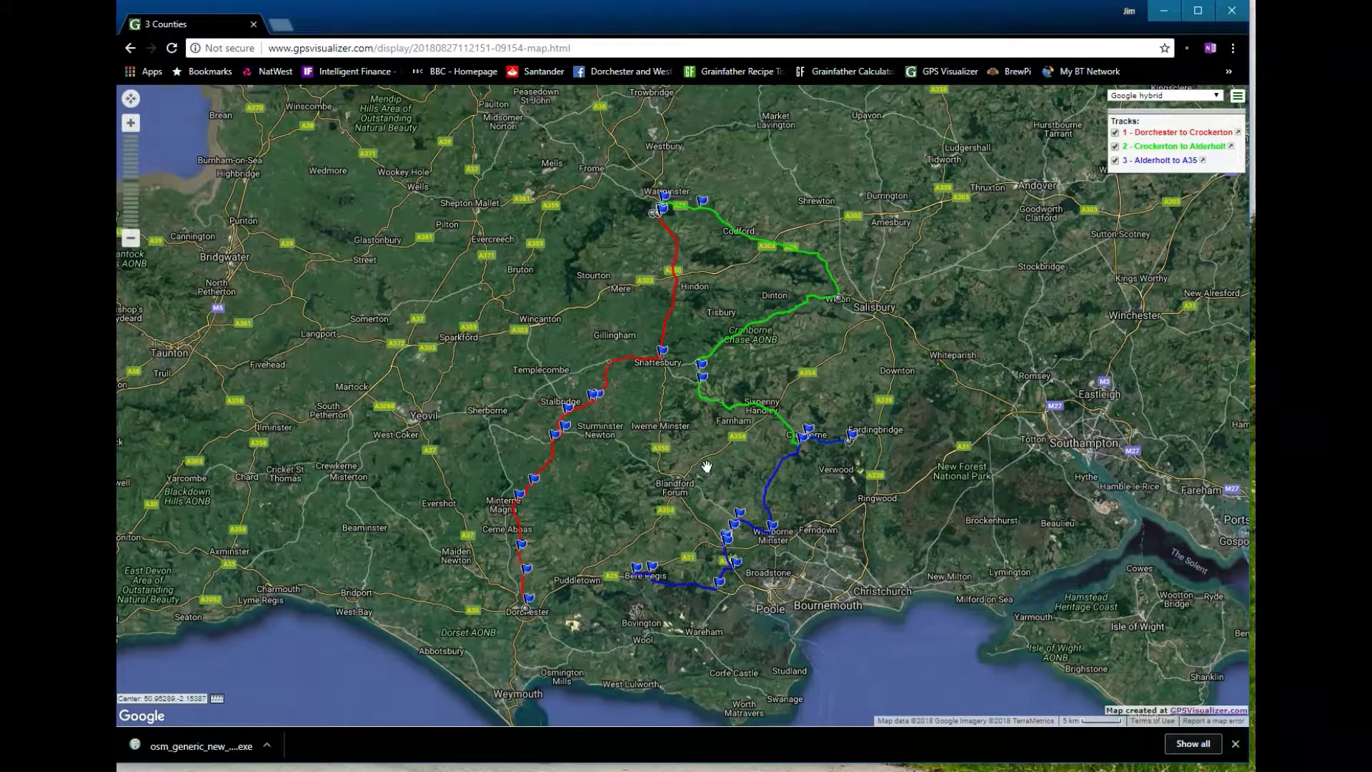
Try Google road map, OpenStreetMap and OpenTopoMap as map backgrounds
left_click(1217, 100)
left_click(1182, 109)
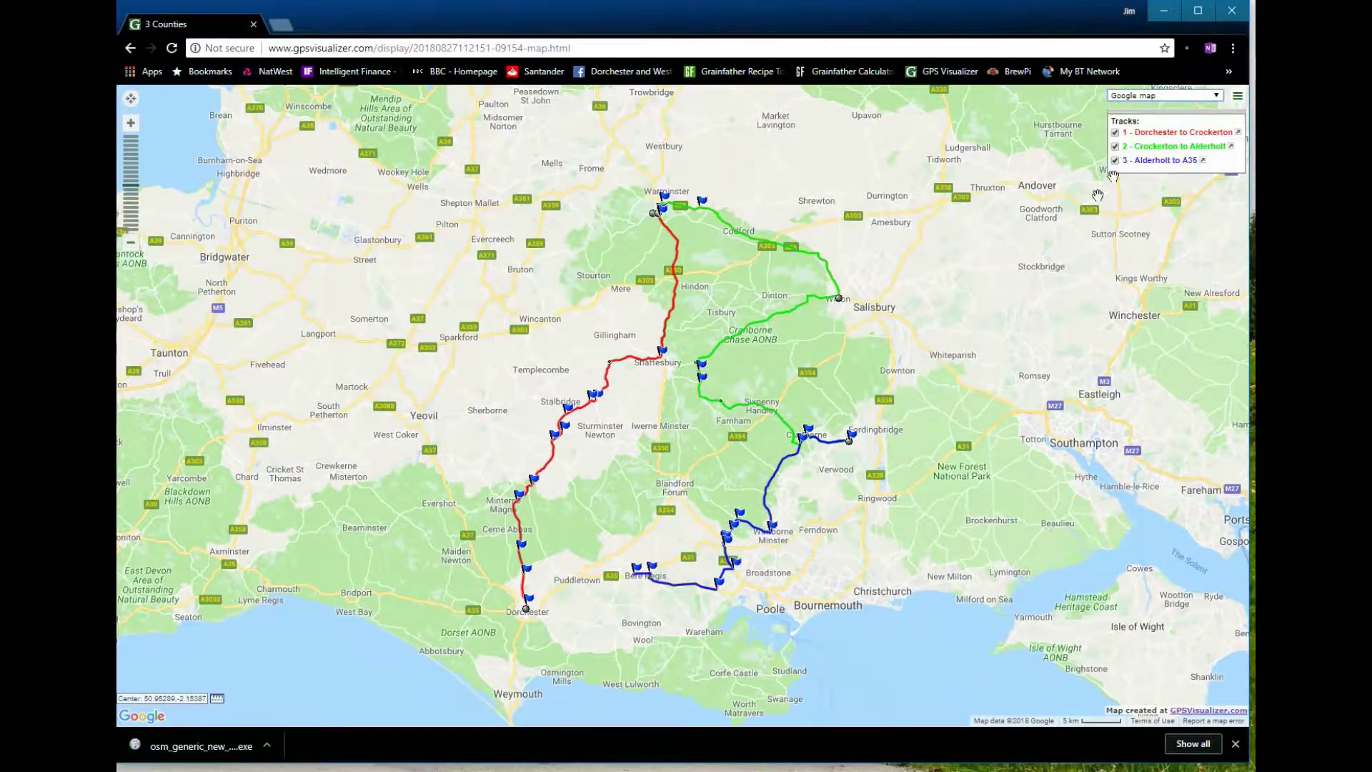
left_click(1217, 96)
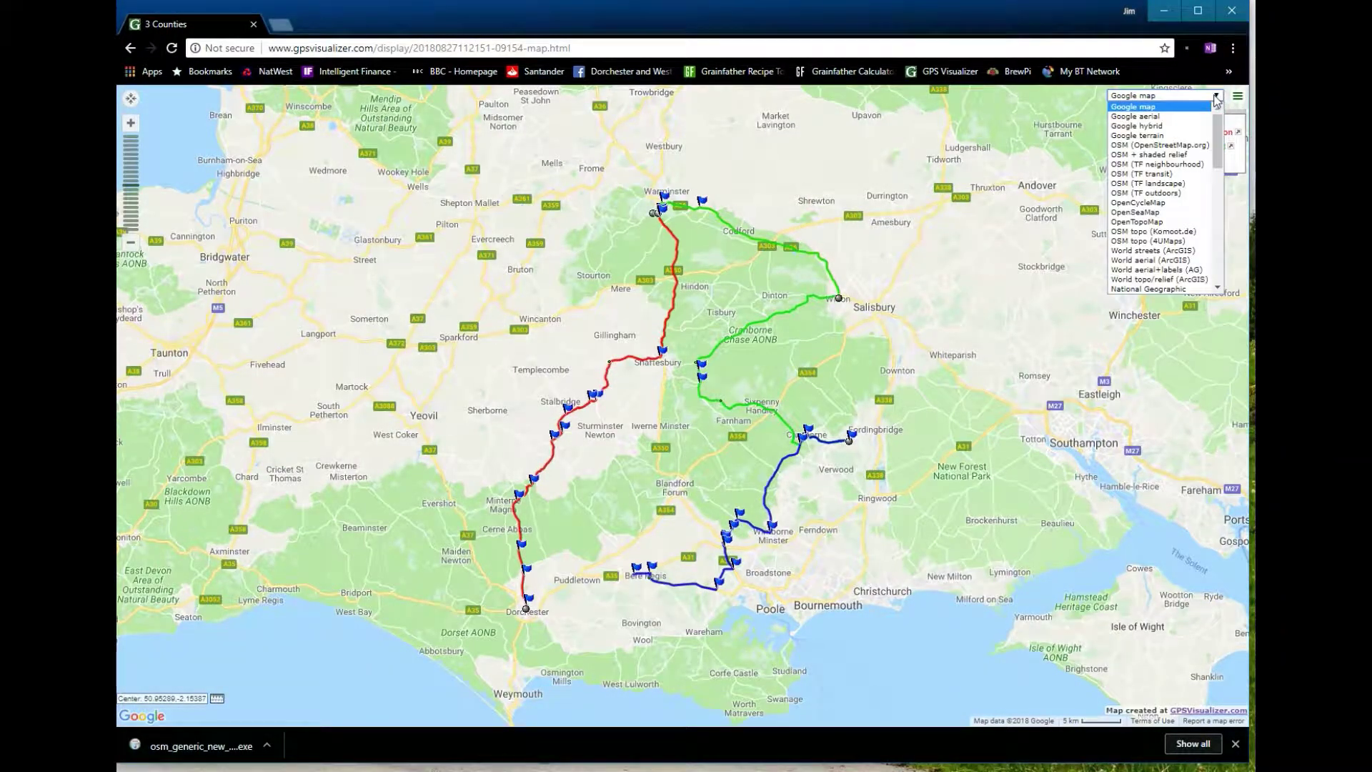
left_click(1159, 145)
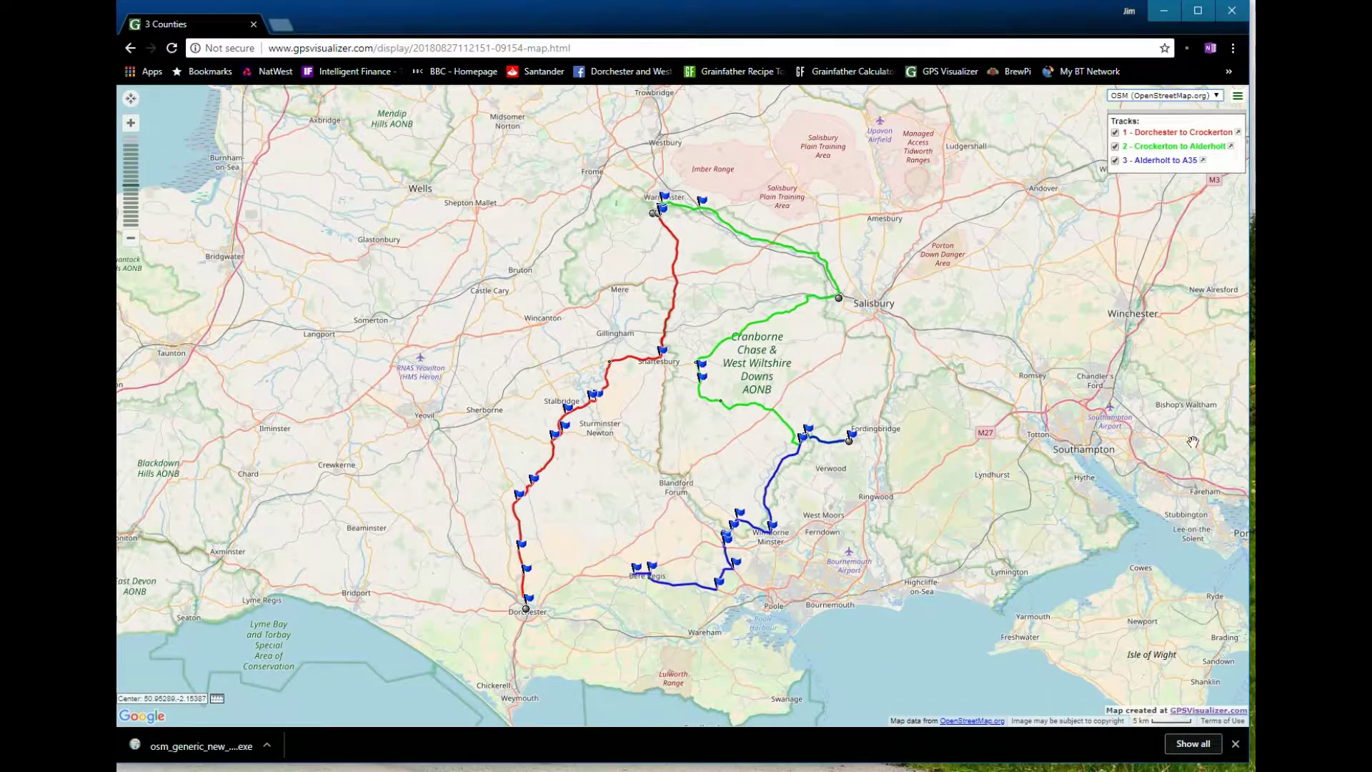
left_click(1216, 96)
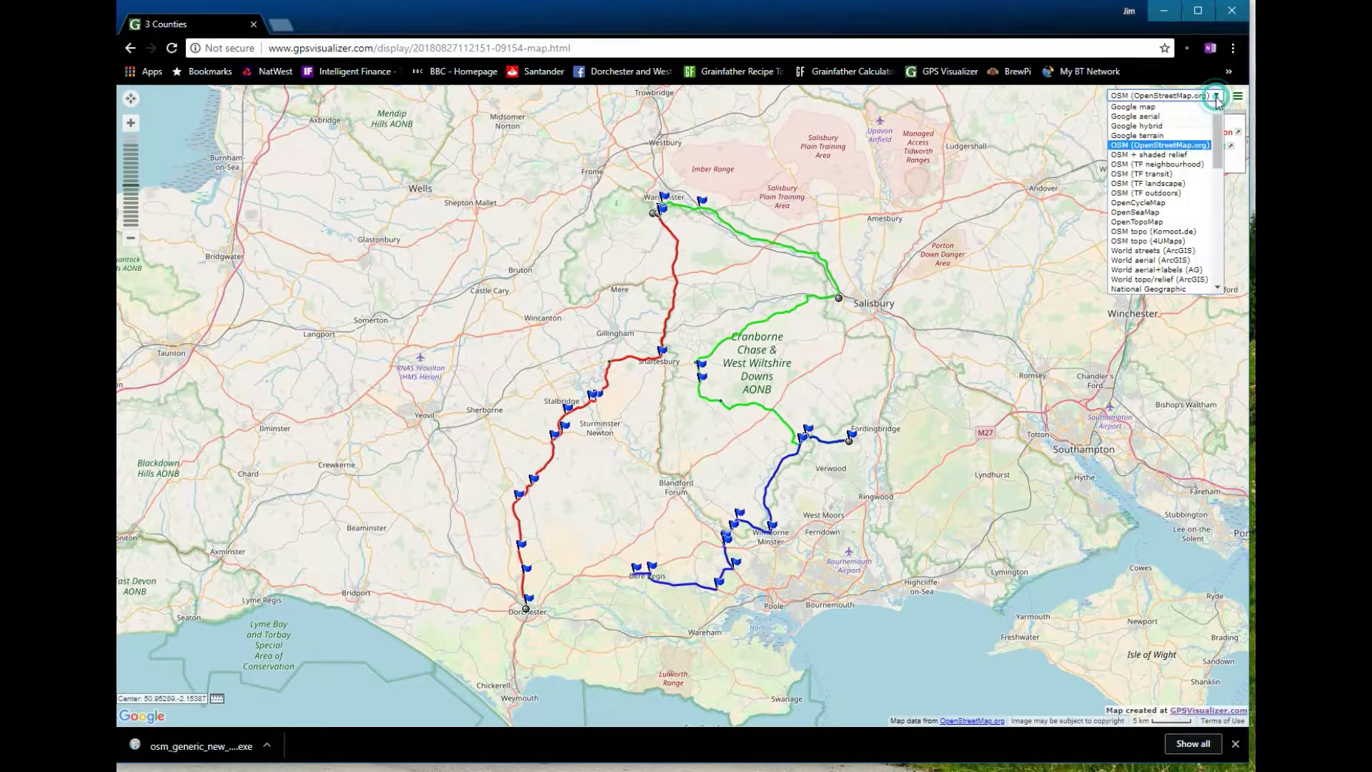
left_click(1161, 227)
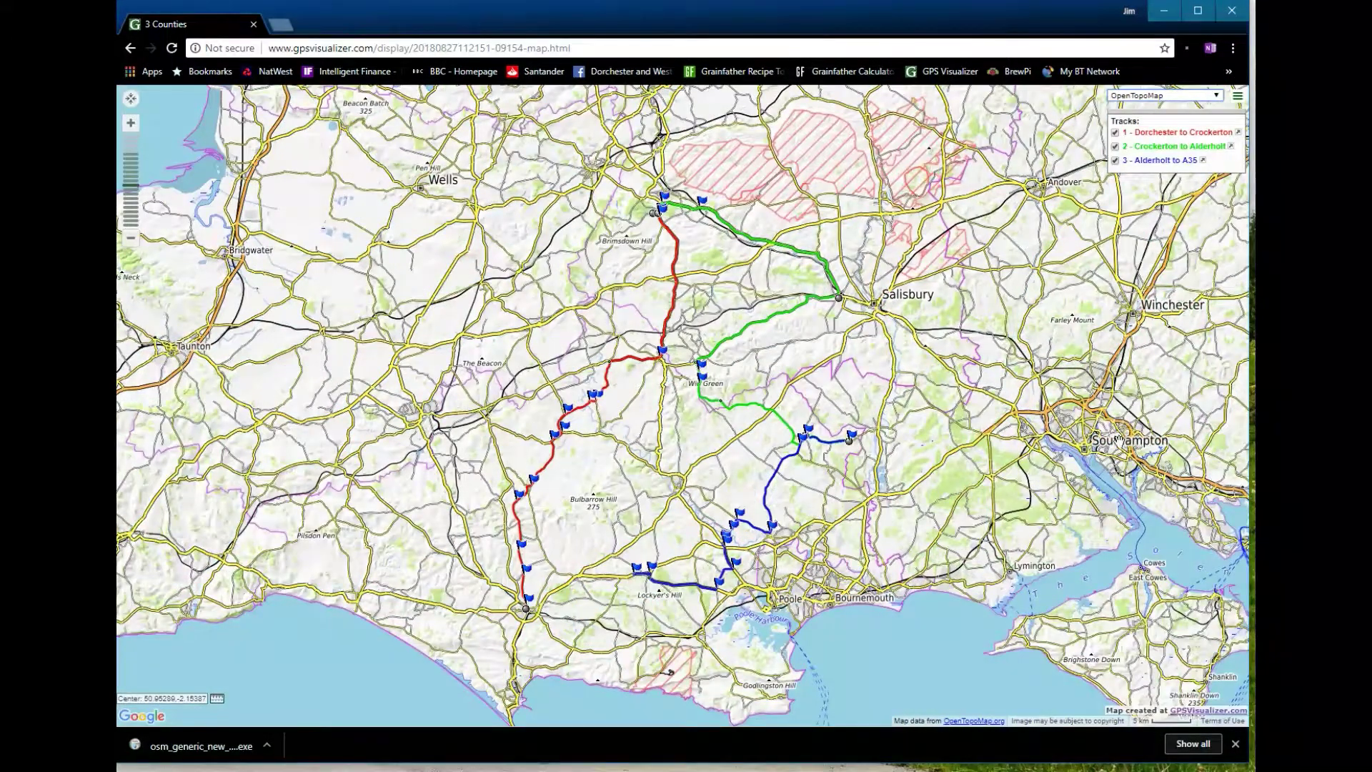
Compare Google terrain with OSM (TF landscape) and settle on Google terrain
left_click(1217, 96)
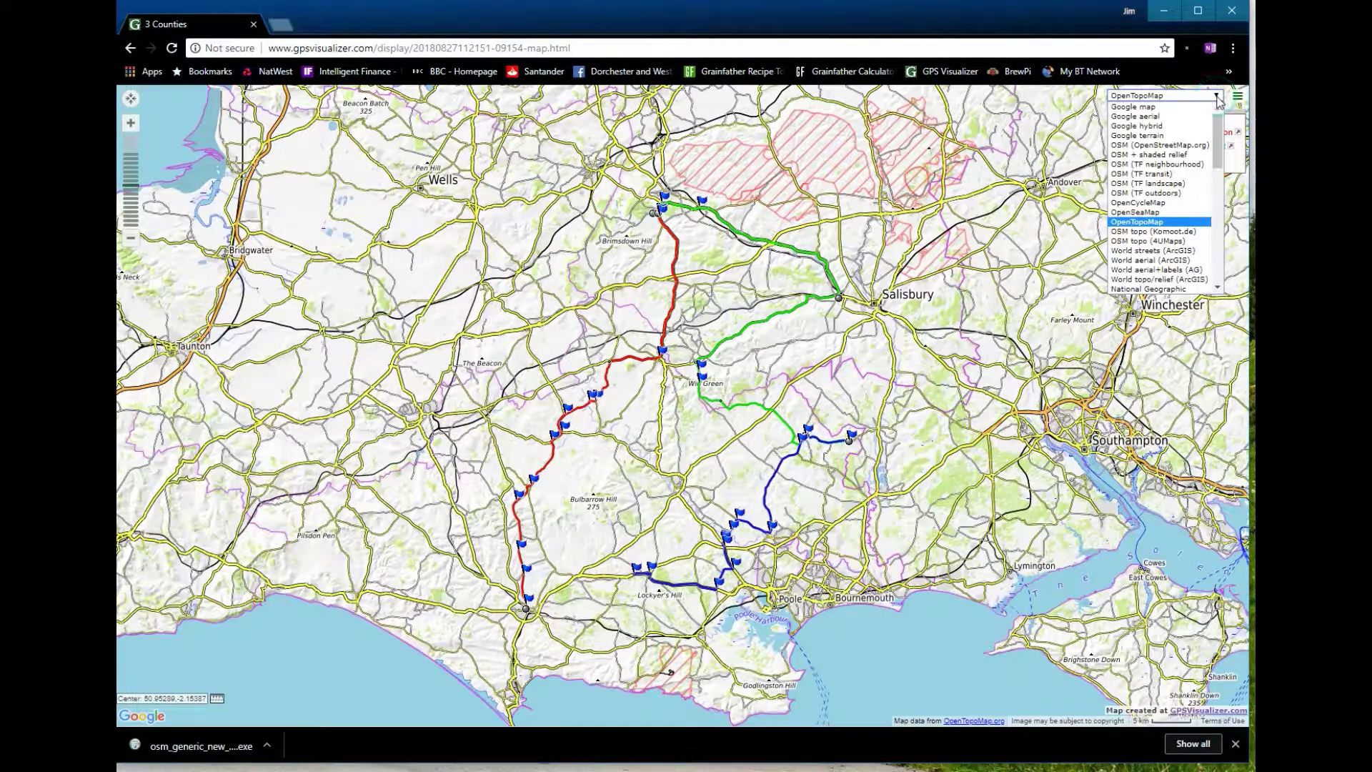
left_click(1159, 136)
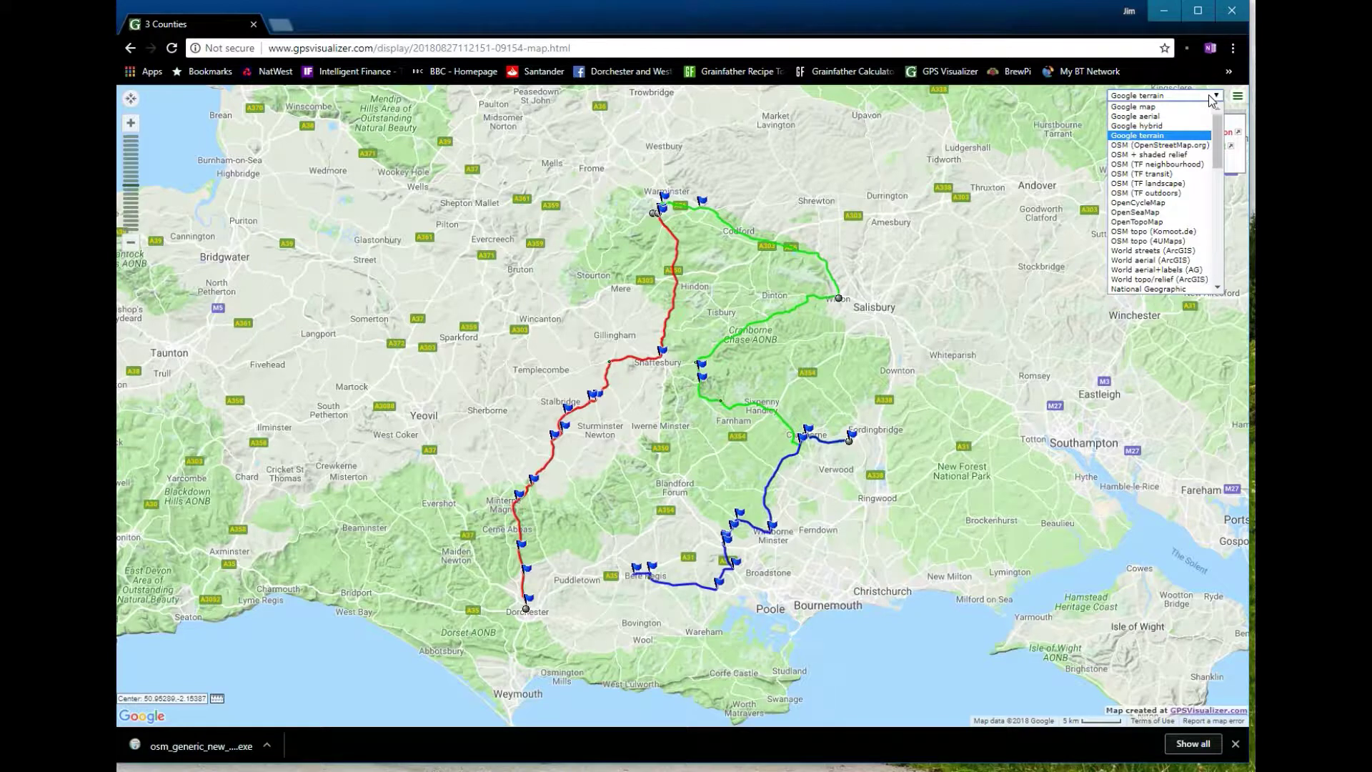
left_click(1170, 184)
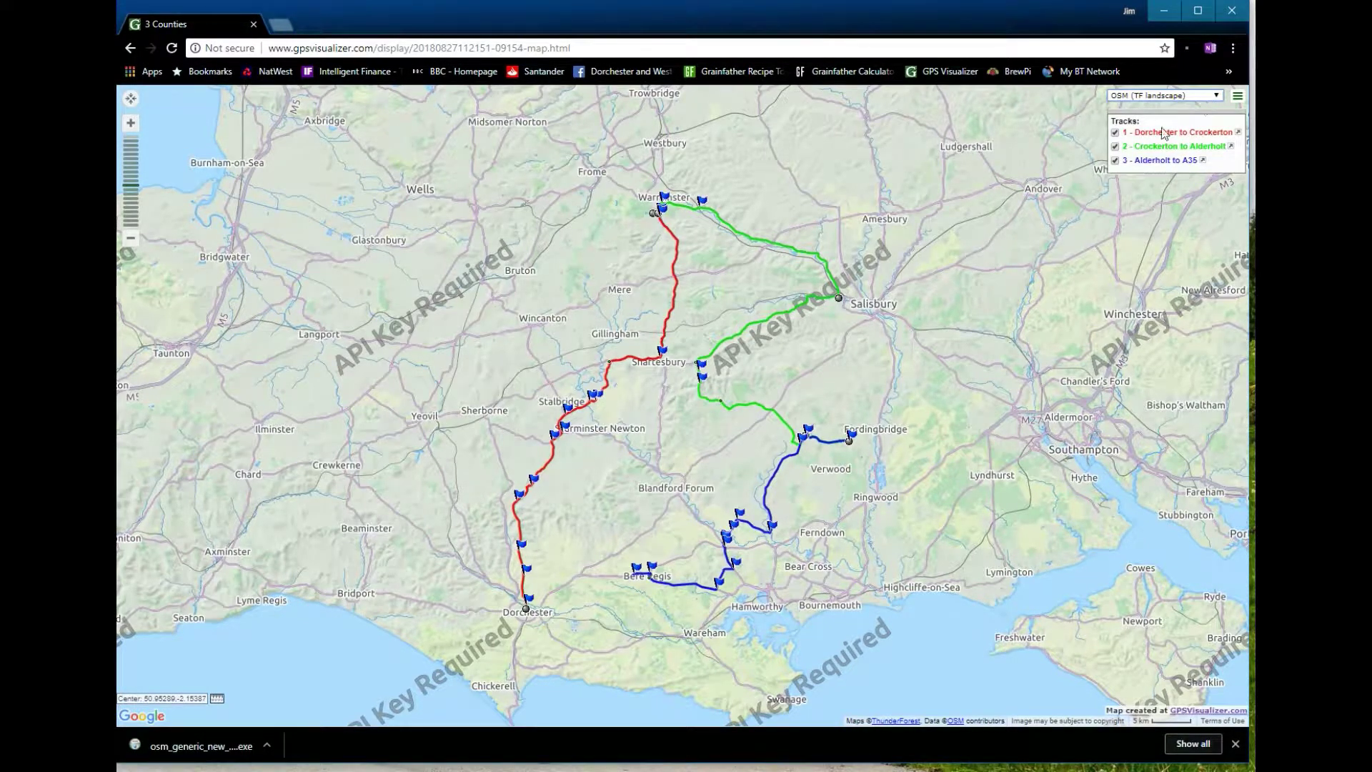
left_click(1217, 96)
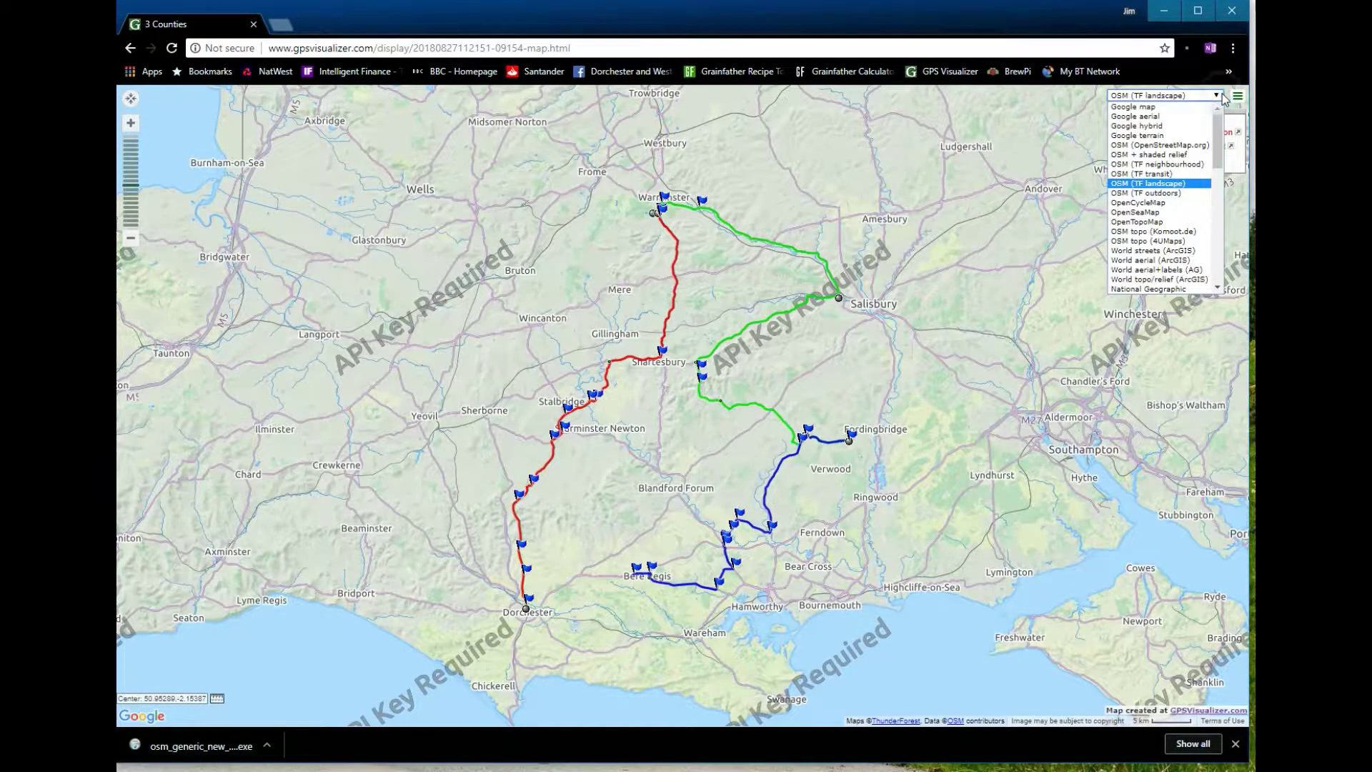
left_click(1163, 136)
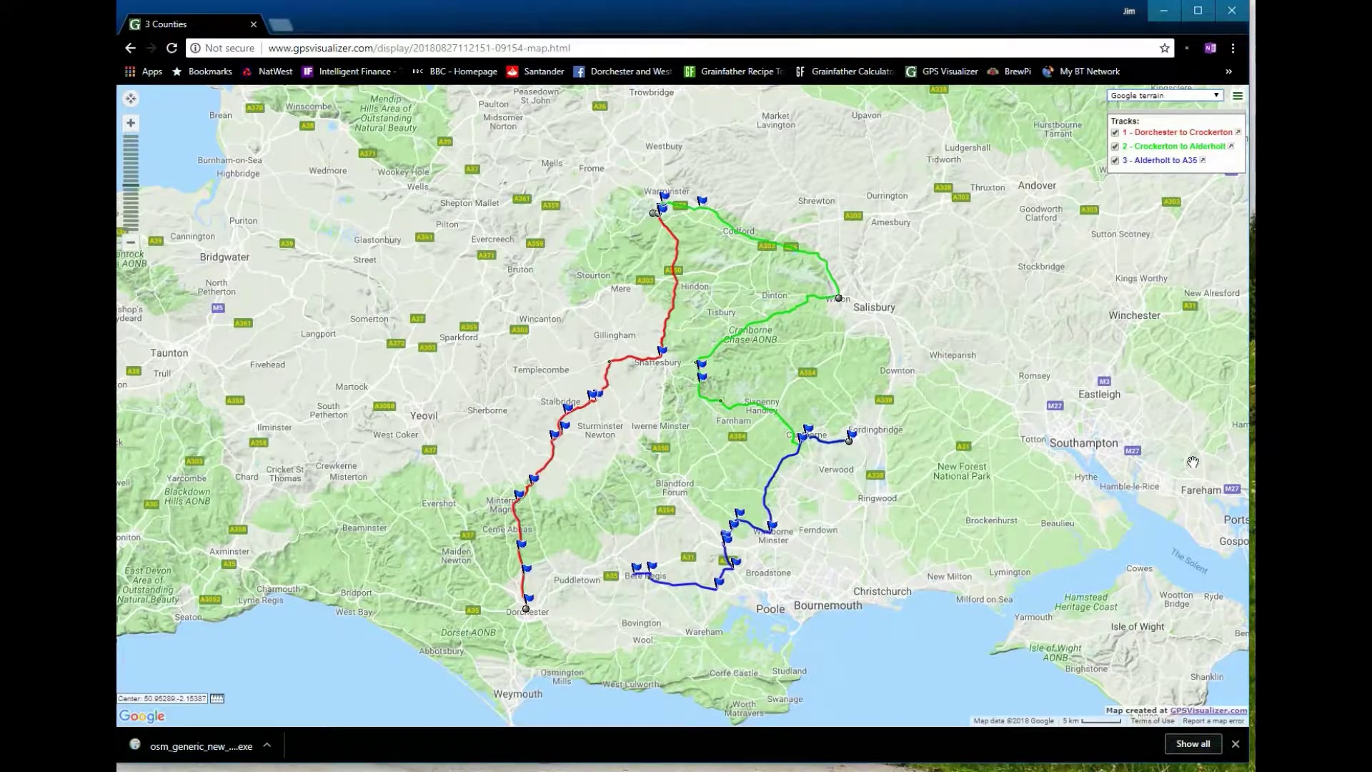
key("super+shift+s")
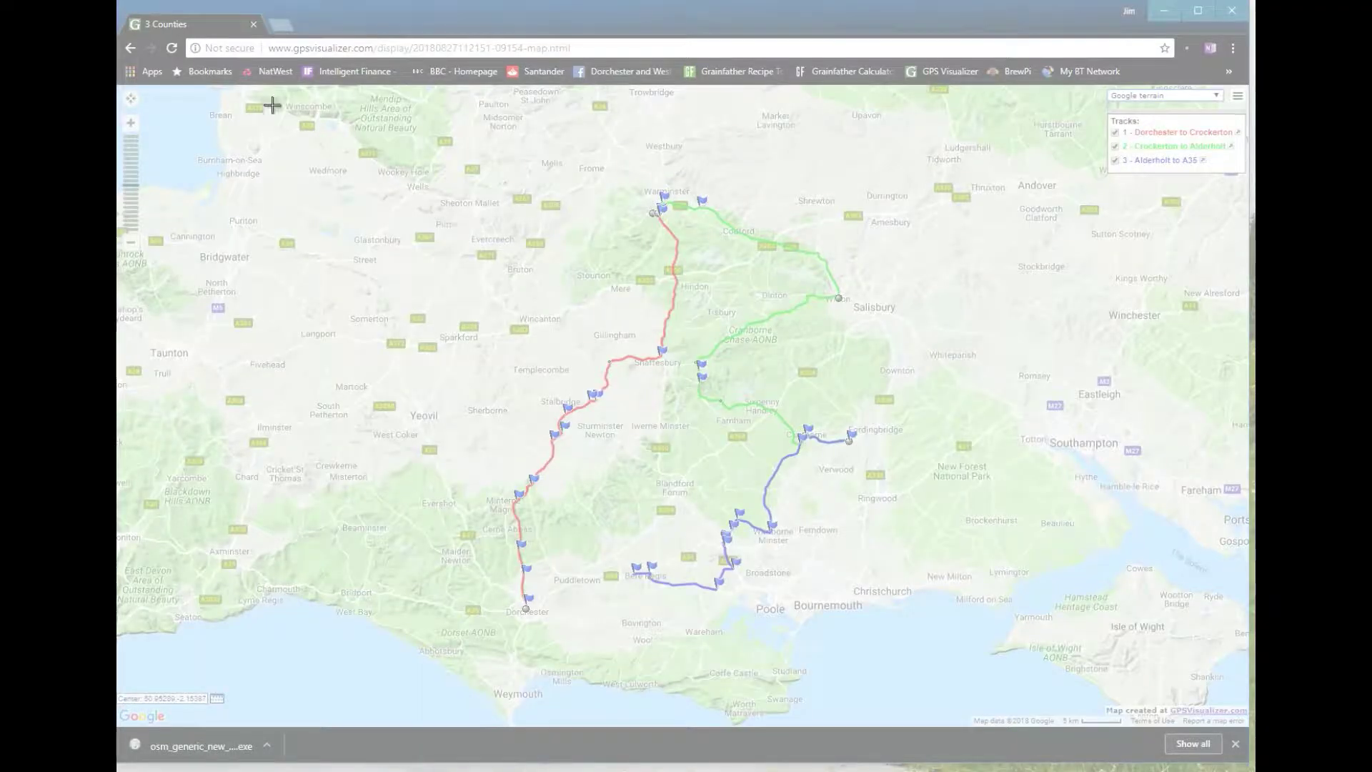
Snip the terrain map area containing all three routes
left_click_drag(219, 89, 1084, 696)
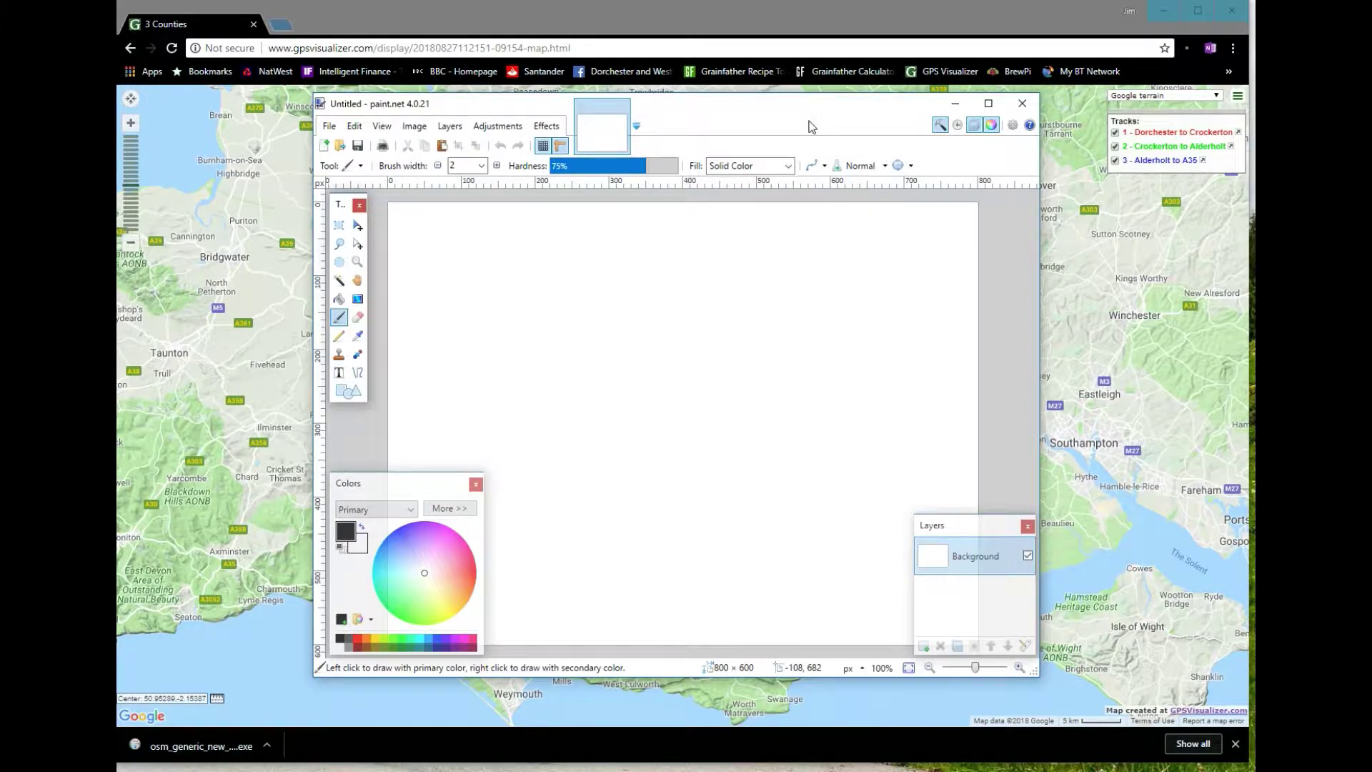
Paste the captured map into paint.net, expanding the canvas to 1173 × 825
mouse_move(811, 126)
left_mouse_down()
mouse_move(590, 148)
mouse_move(659, 126)
left_mouse_up()
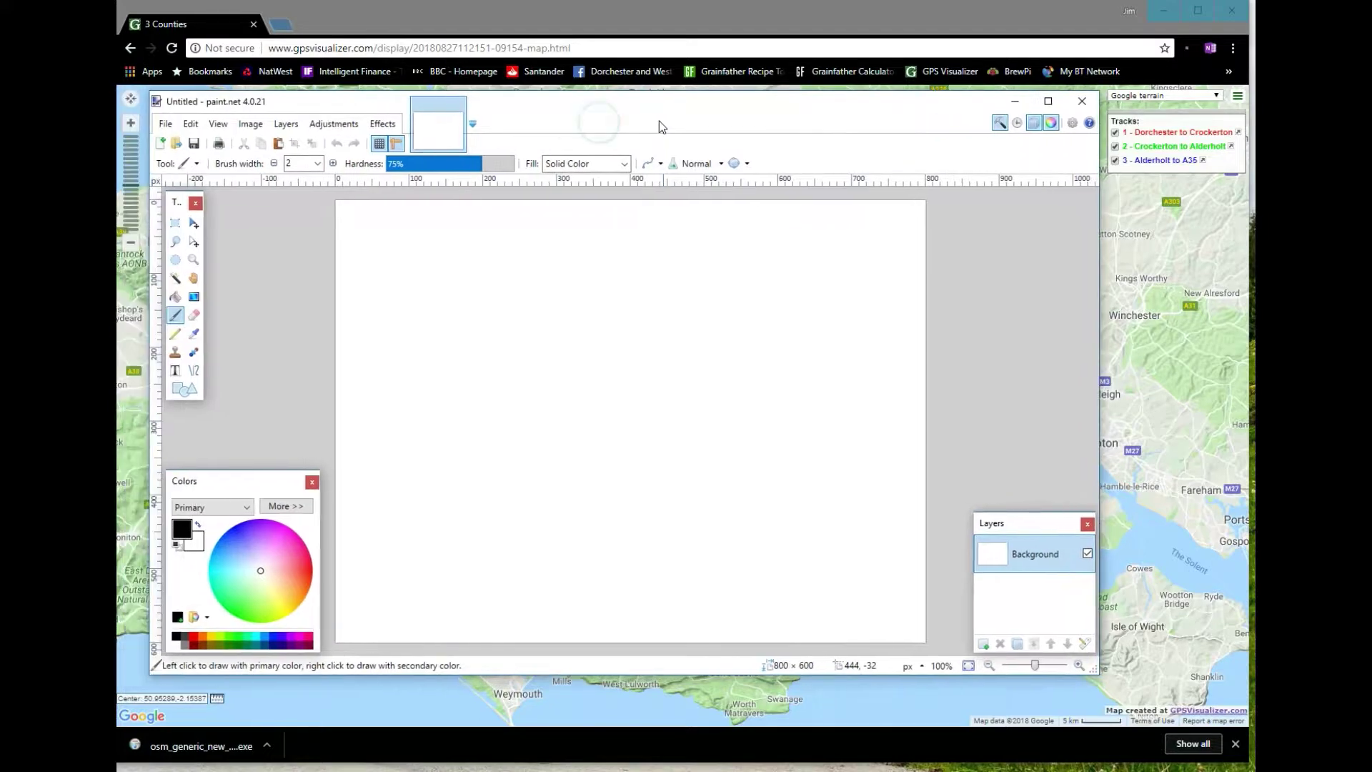
left_click(195, 127)
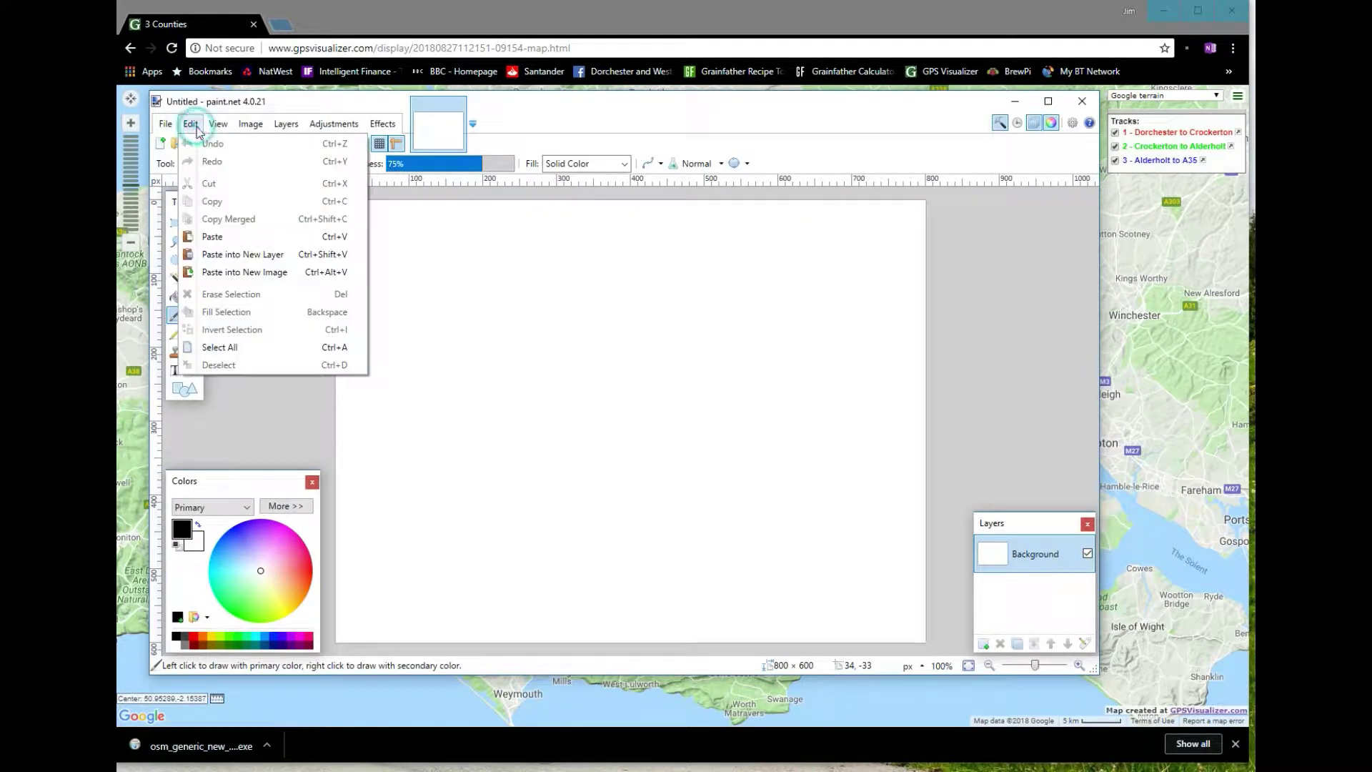
left_click(218, 234)
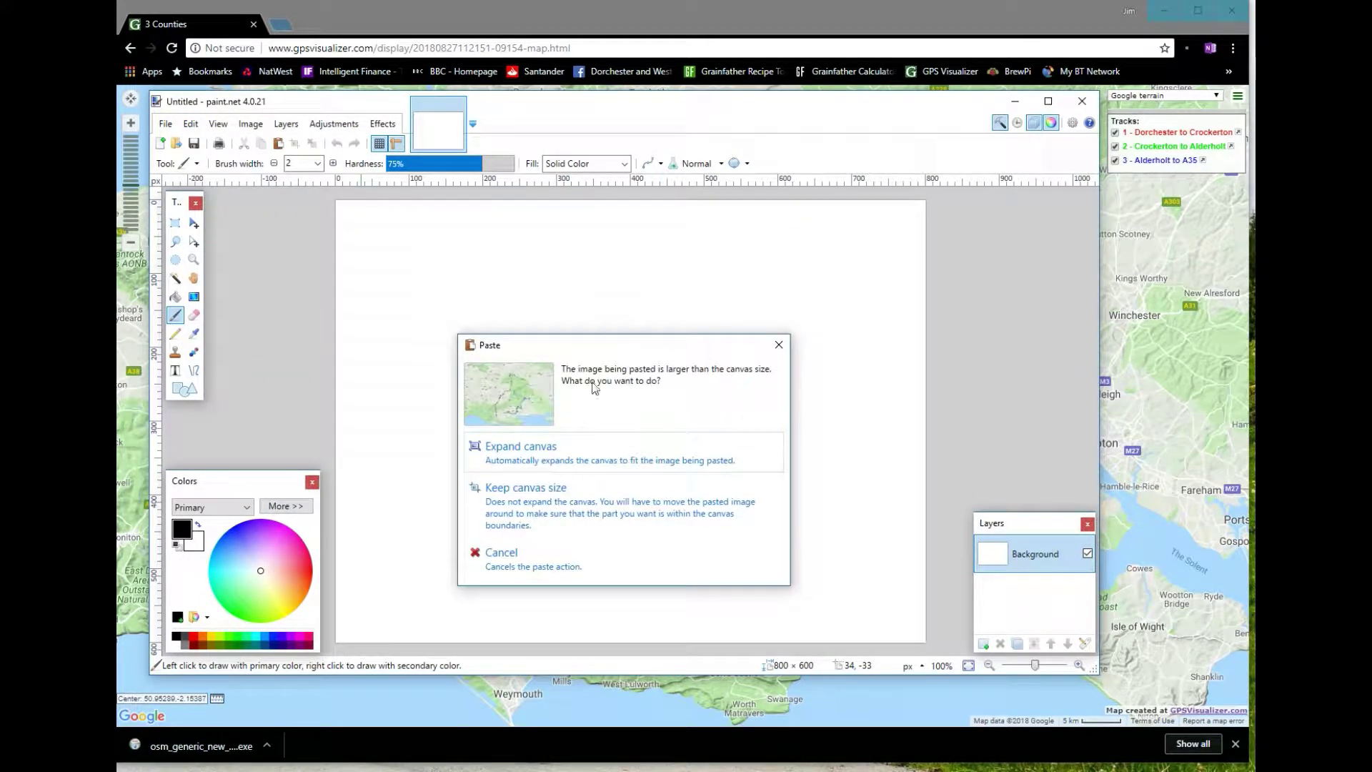
left_click(550, 459)
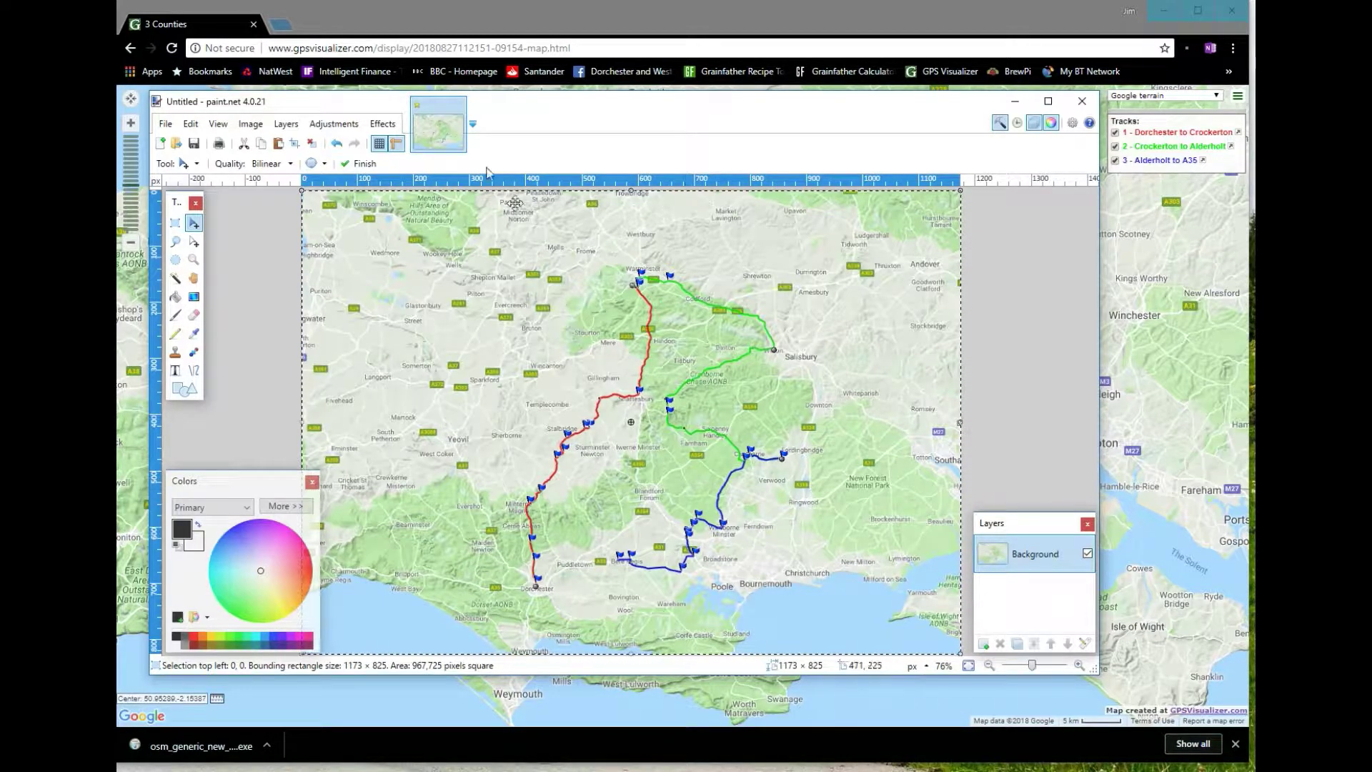
left_click(165, 125)
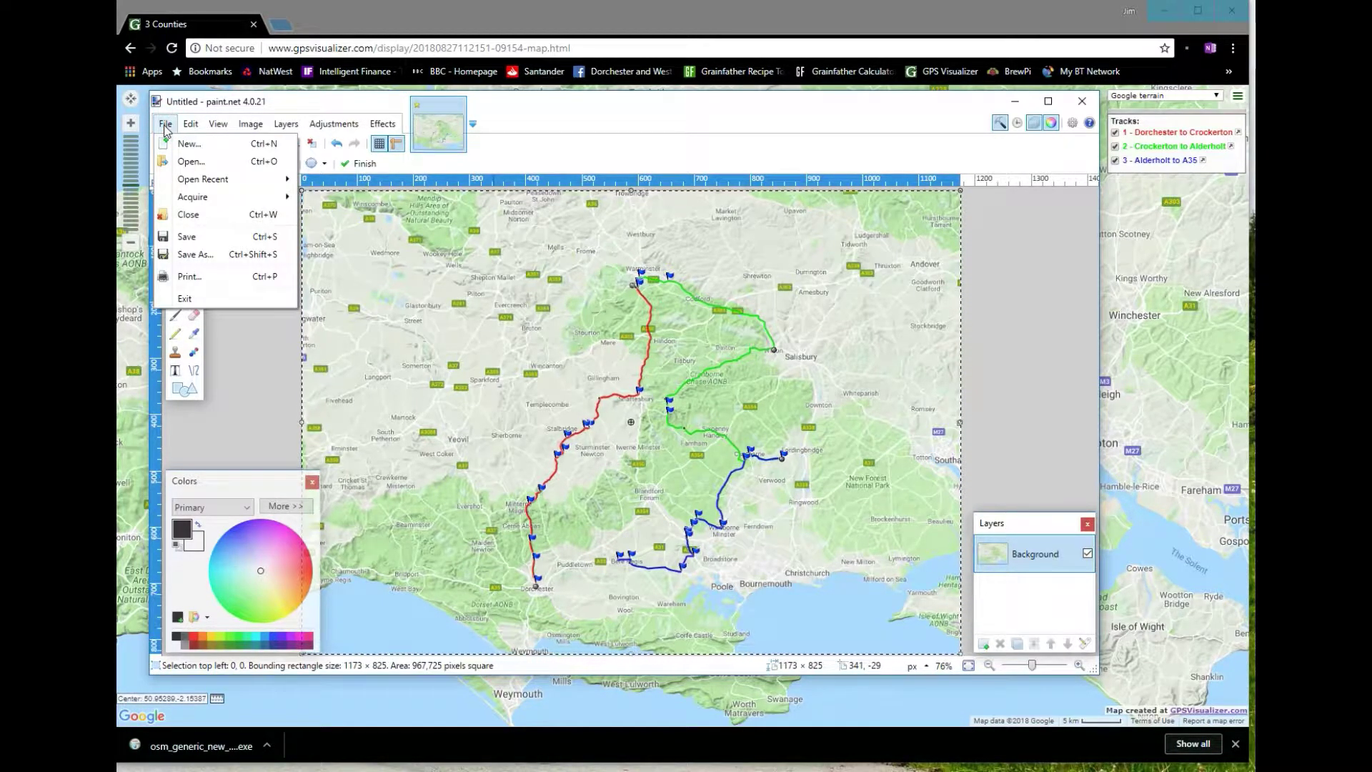
Save the image as 3 Counties.jpg in the Three Counties folder at JPEG quality 100
left_click(190, 253)
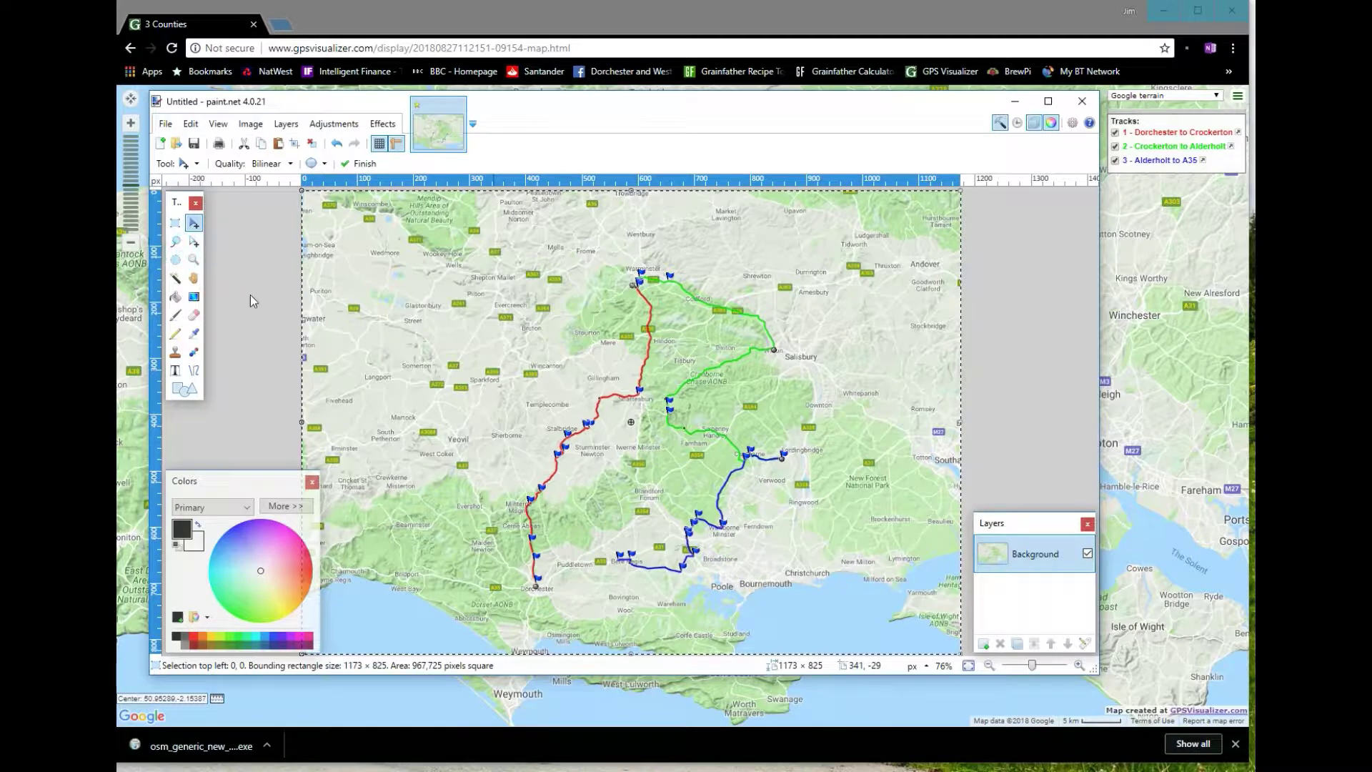
left_click(284, 432)
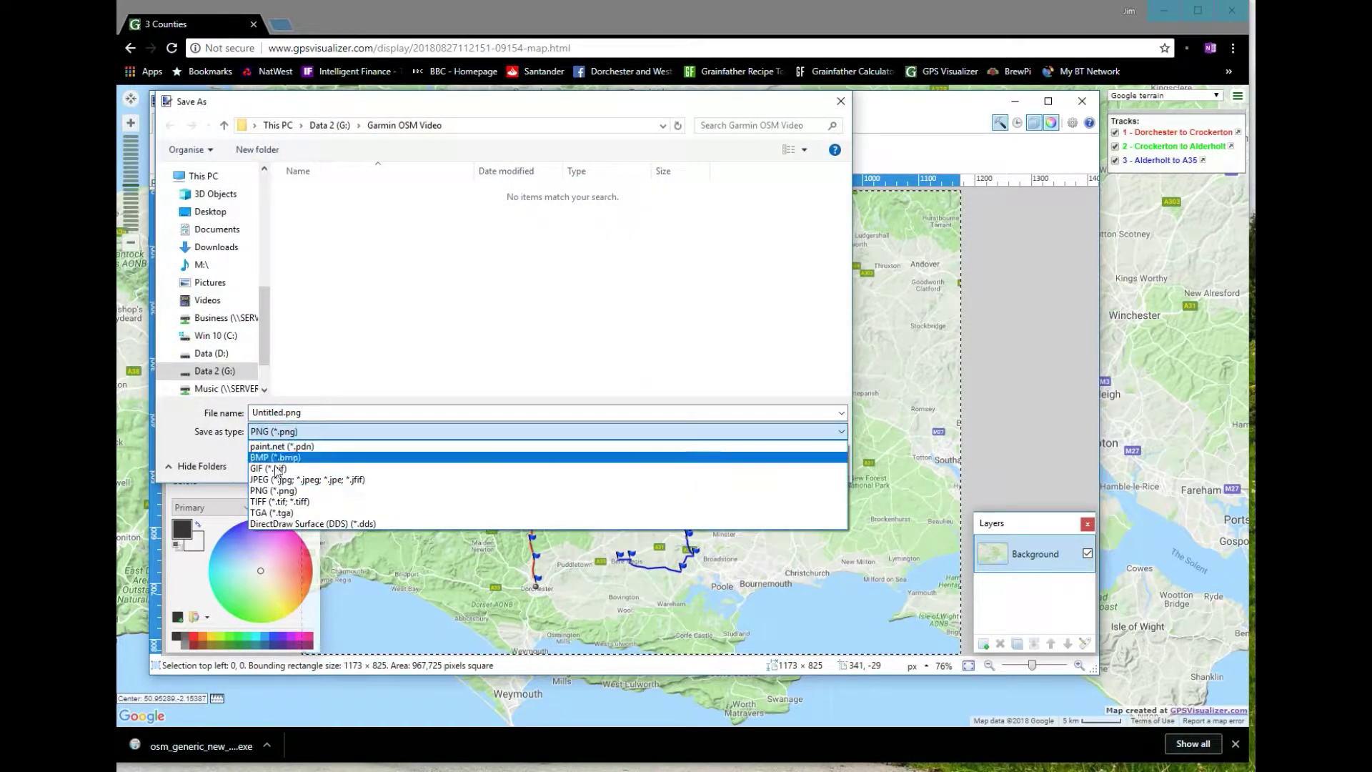
left_click(275, 480)
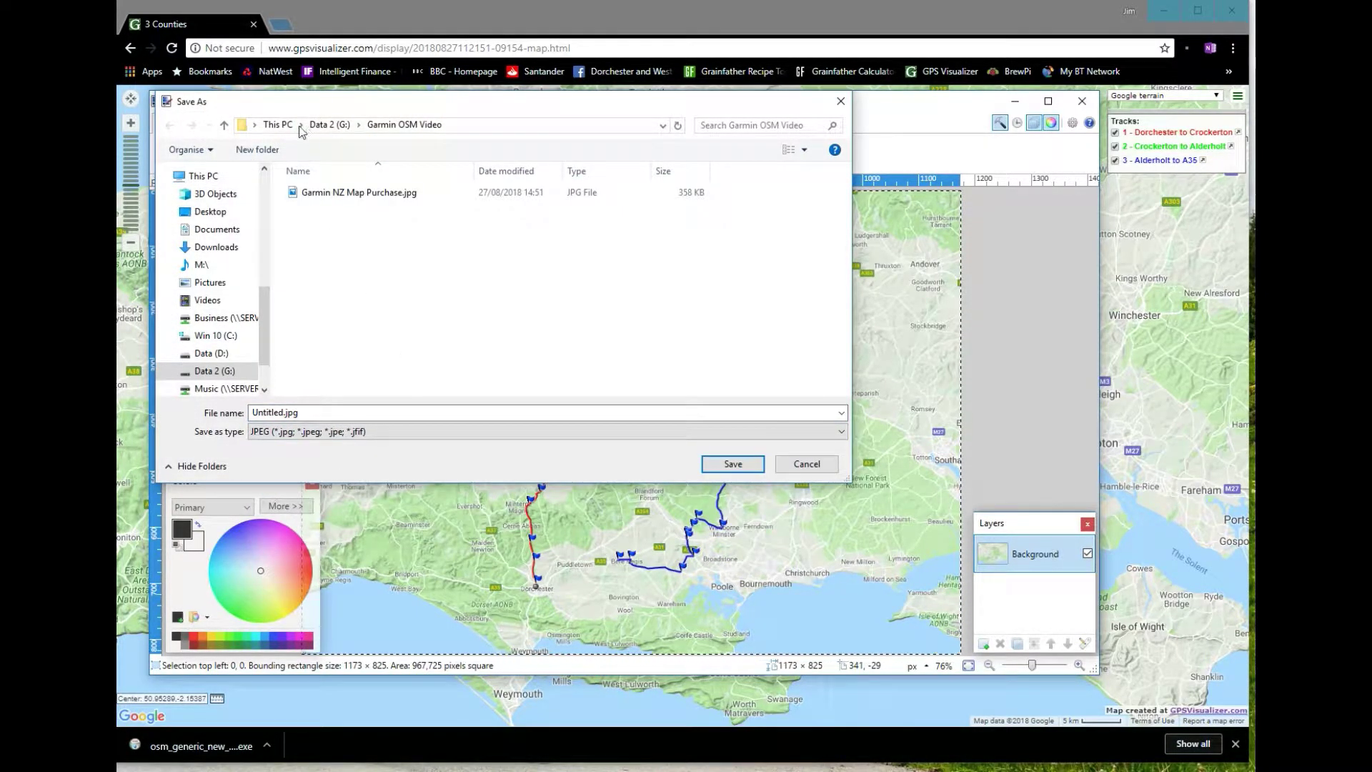
left_click(266, 182)
left_click(266, 182)
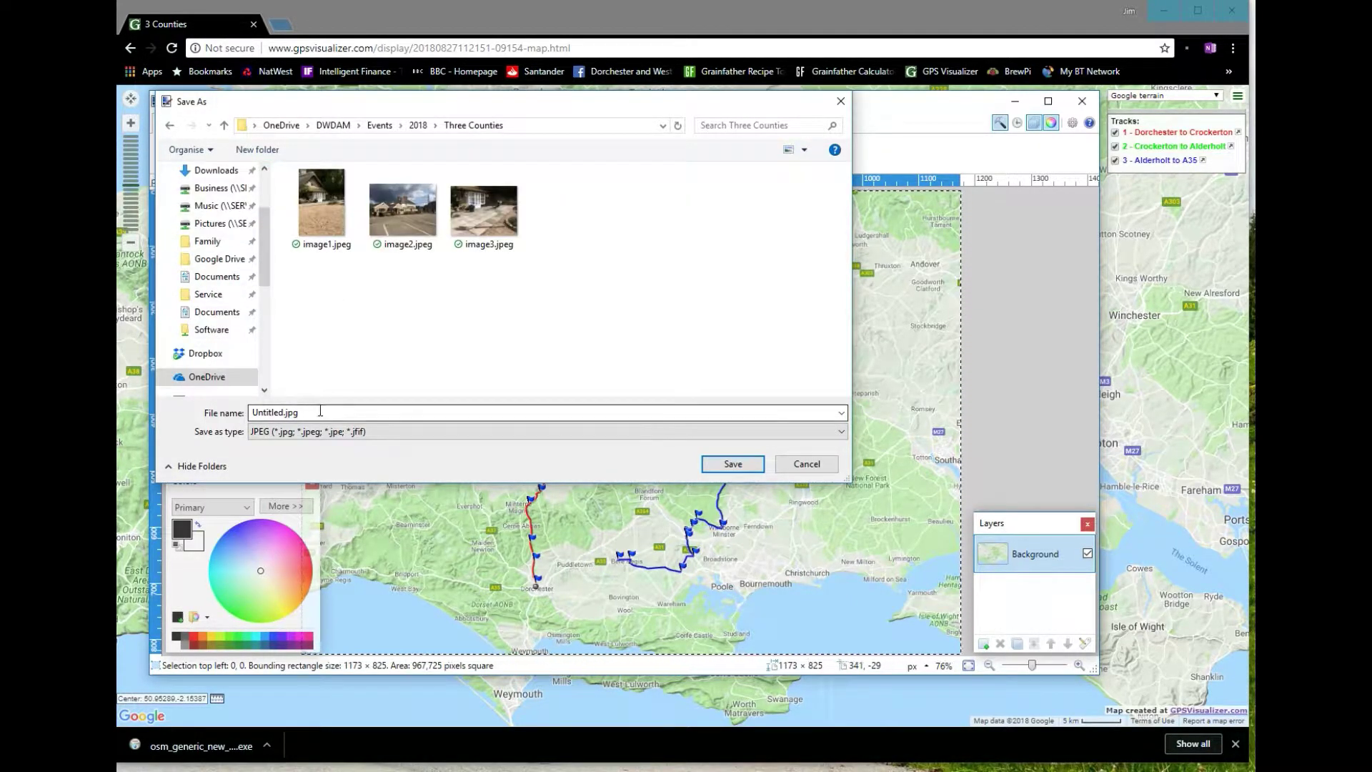
left_click(319, 411)
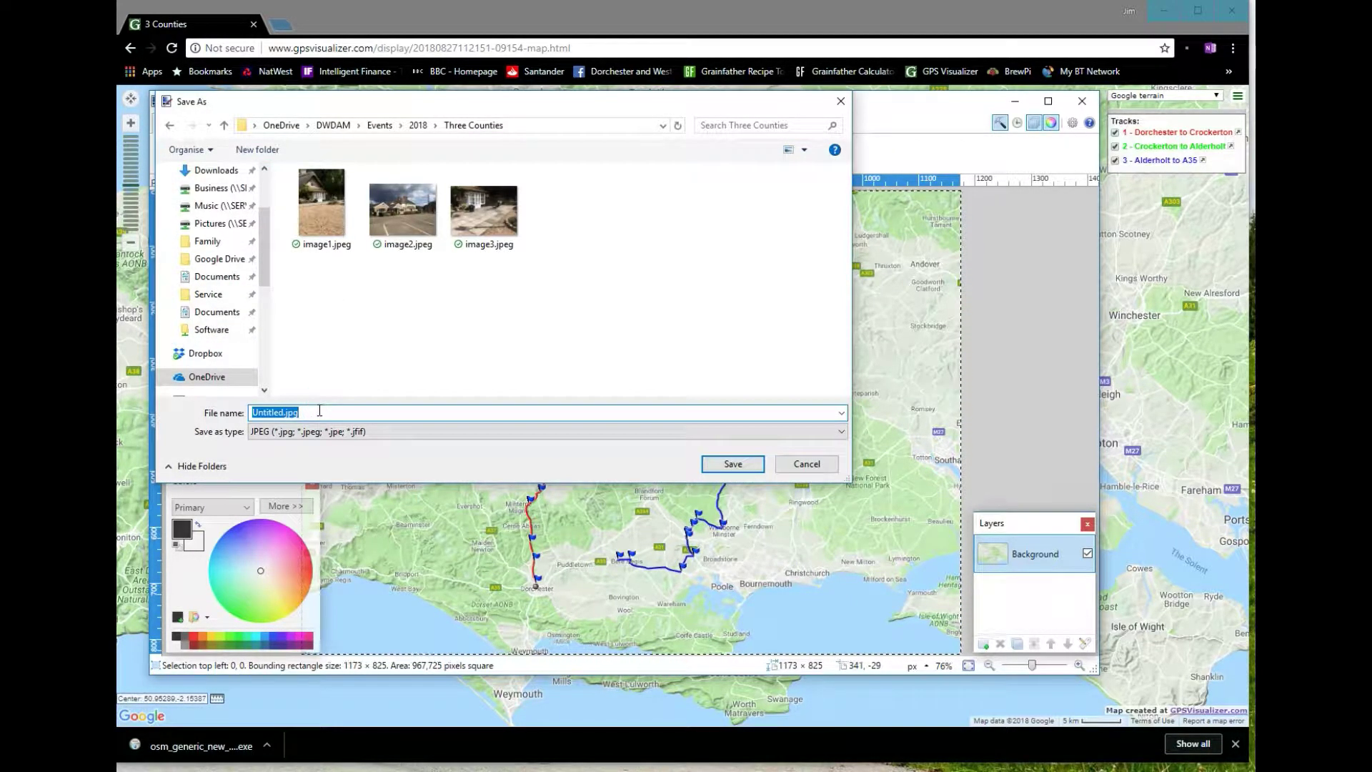
type("3 Cou")
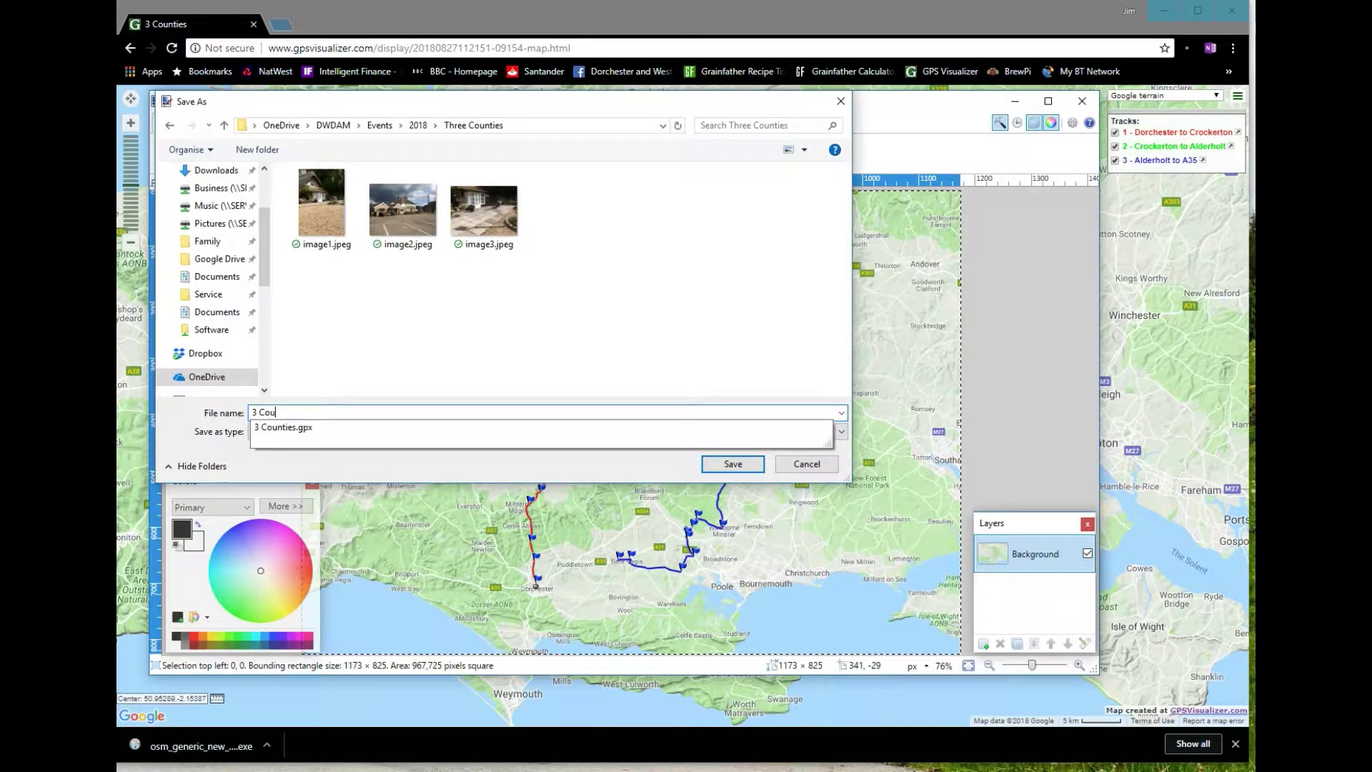
type("nties")
key("Return")
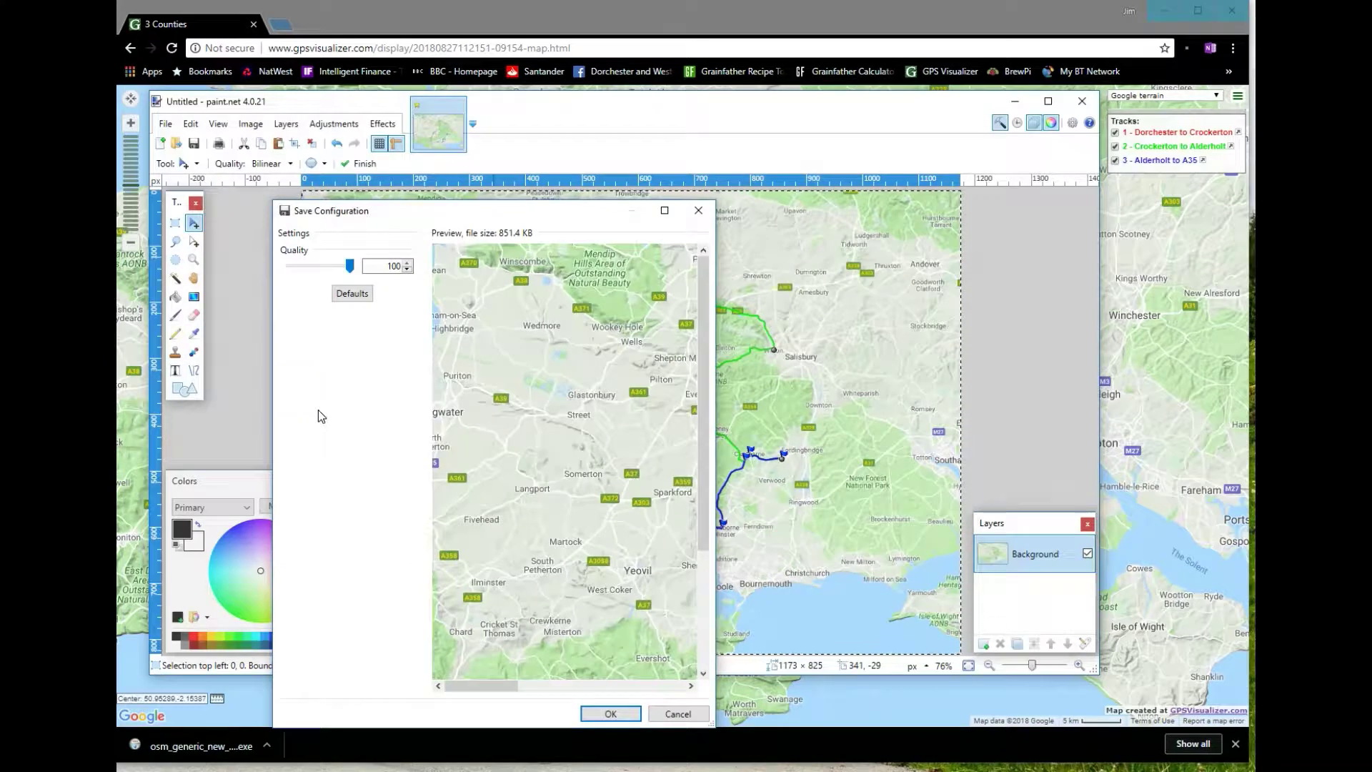
left_click(610, 713)
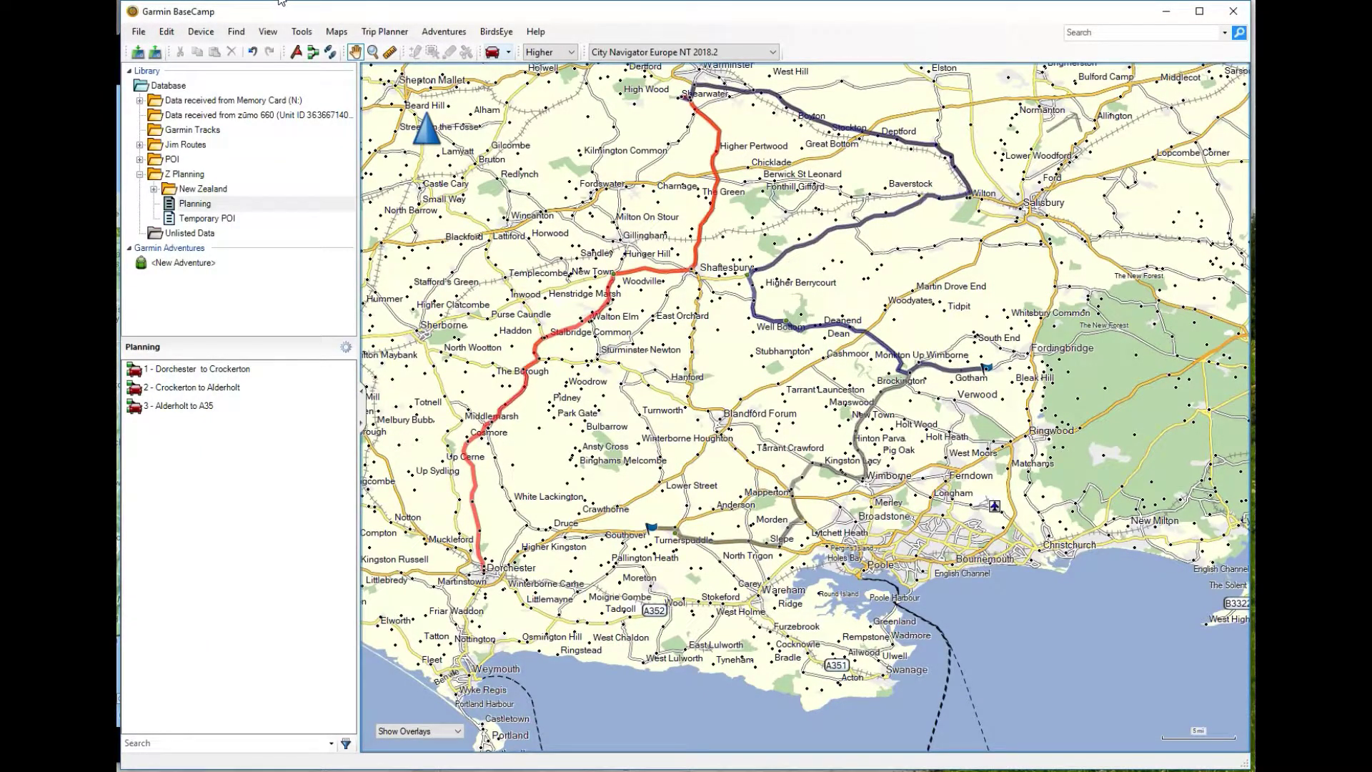
key("alt+Tab")
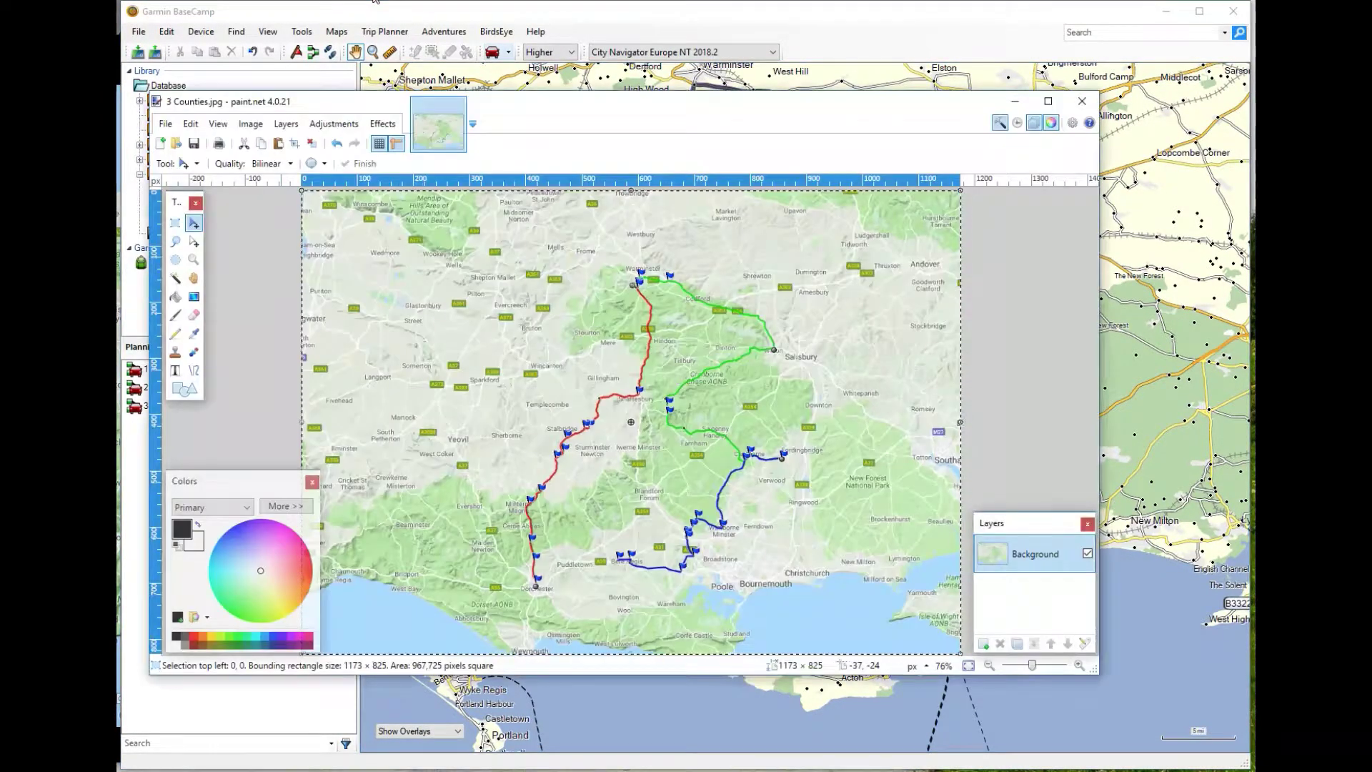